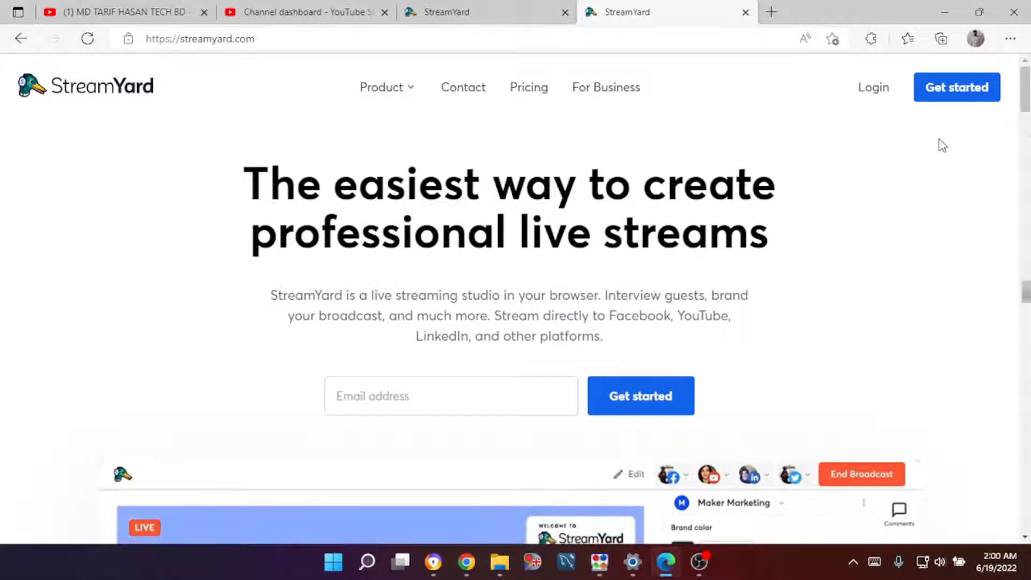
Try to sign up for a StreamYard account by entering the saved e-mail address and requesting a login code
{"action": "left_click", "coordinate": [929, 95]}
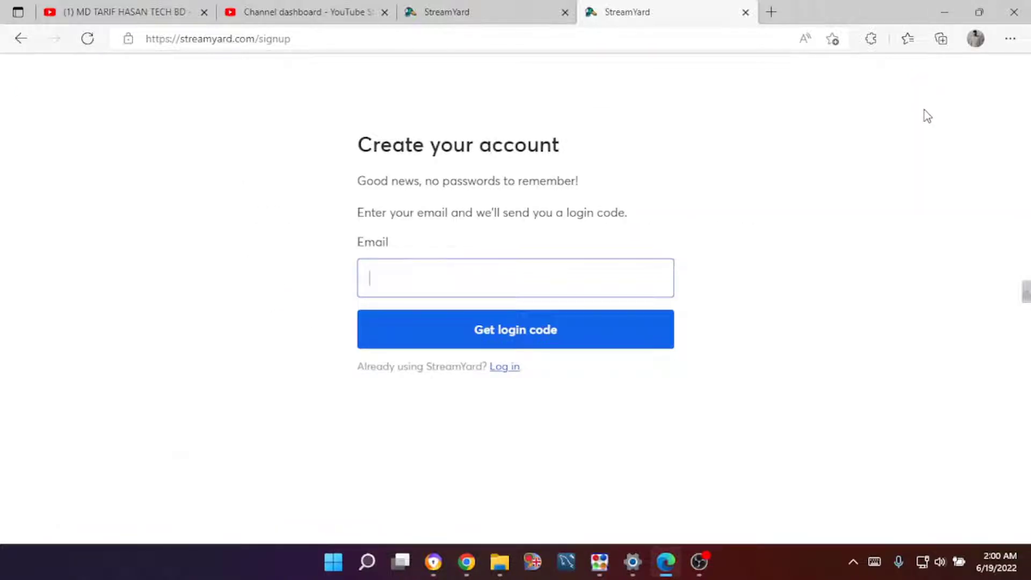
{"action": "type", "text": "m"}
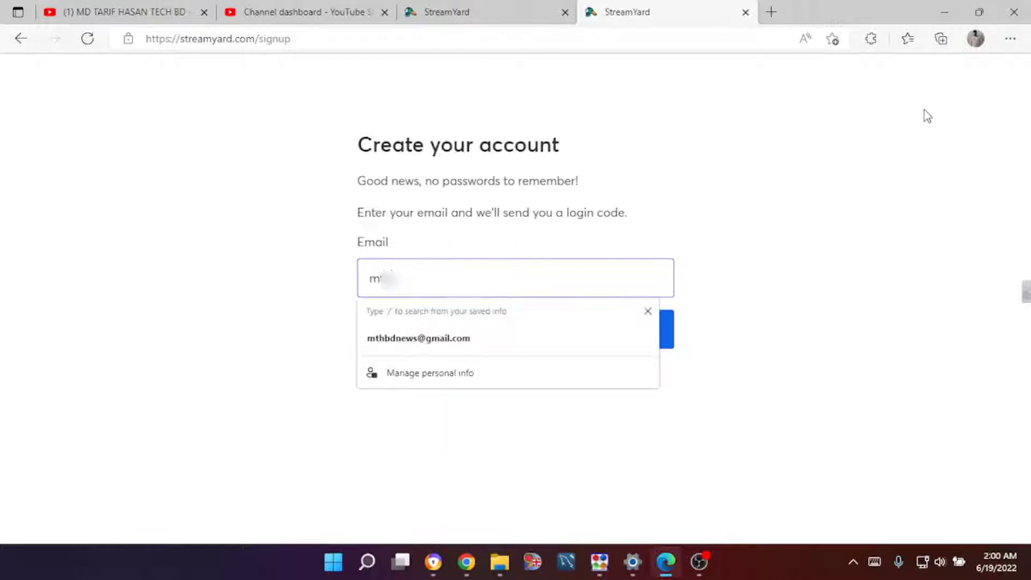
{"action": "left_click", "coordinate": [472, 338]}
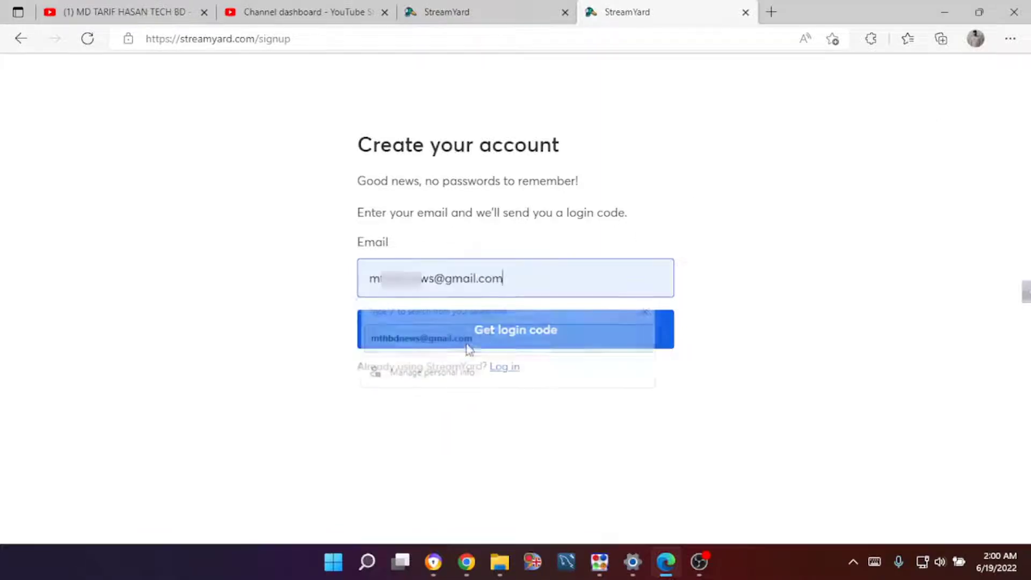
{"action": "left_click", "coordinate": [529, 342]}
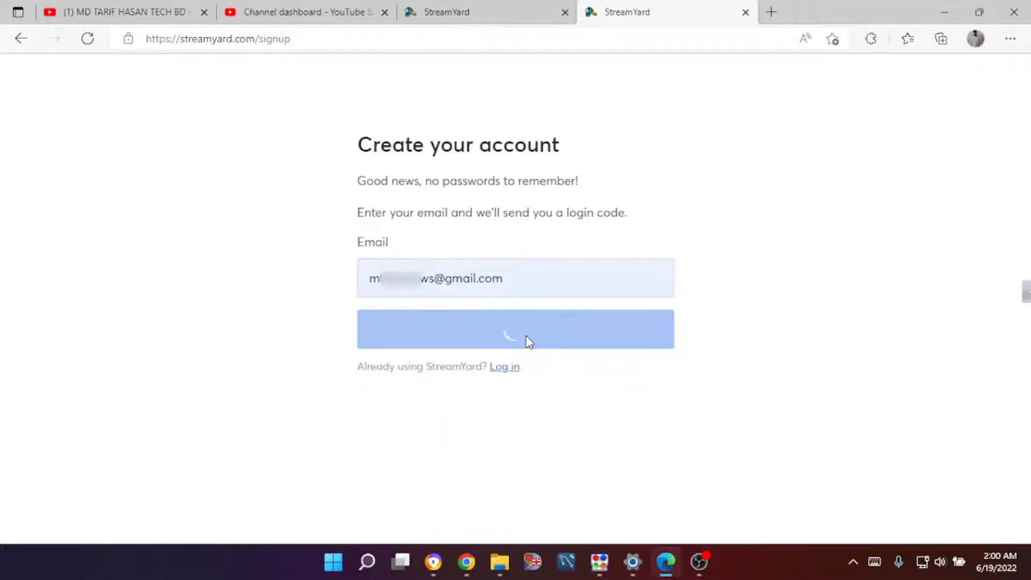
{"action": "left_click_drag", "start_coordinate": [450, 311], "coordinate": [357, 311]}
{"action": "left_click", "coordinate": [334, 315]}
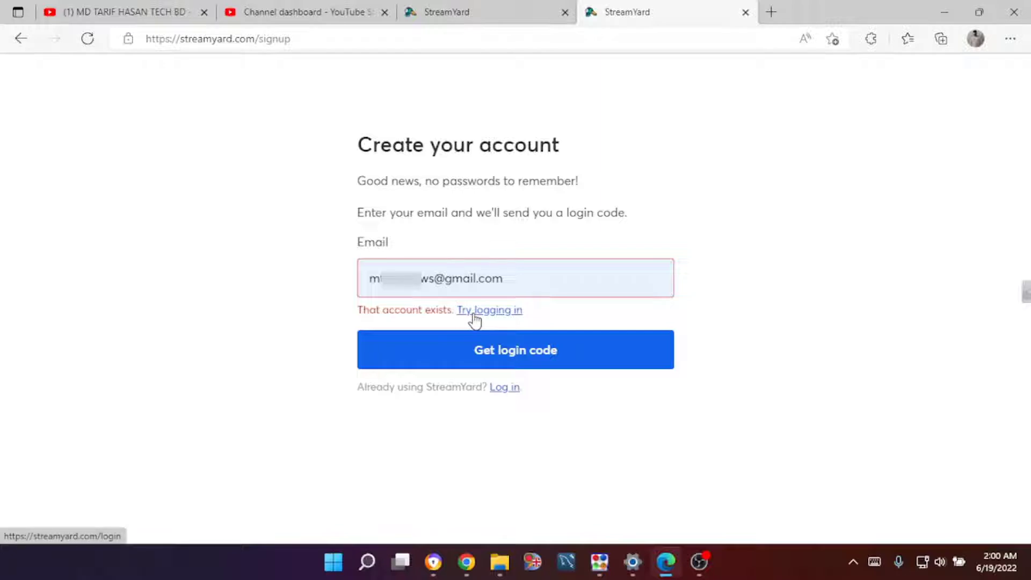
Go to the login page for existing accounts and request a login code for the prefilled e-mail address
{"action": "left_click", "coordinate": [499, 385]}
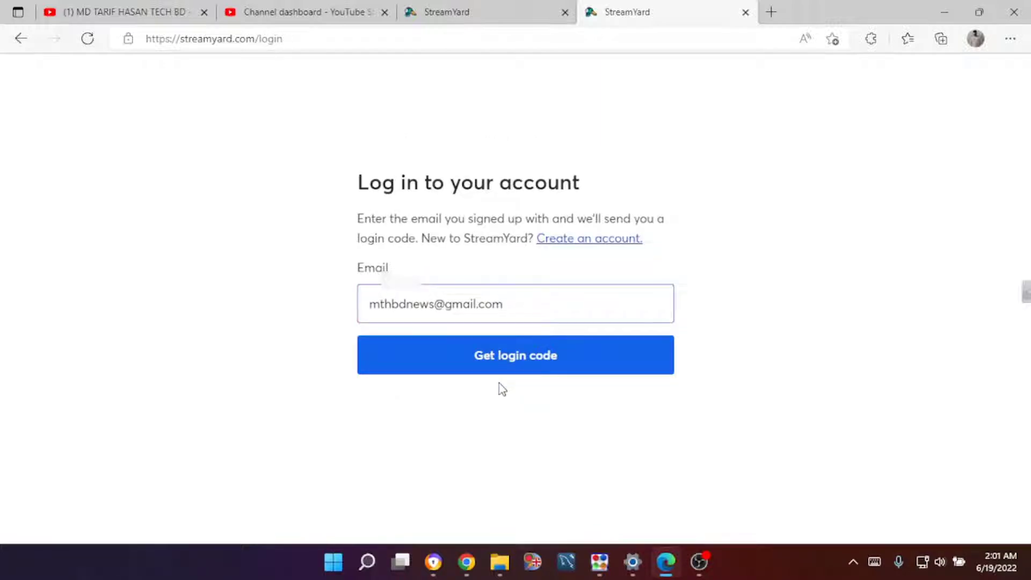
{"action": "left_click_drag", "start_coordinate": [511, 311], "coordinate": [330, 312]}
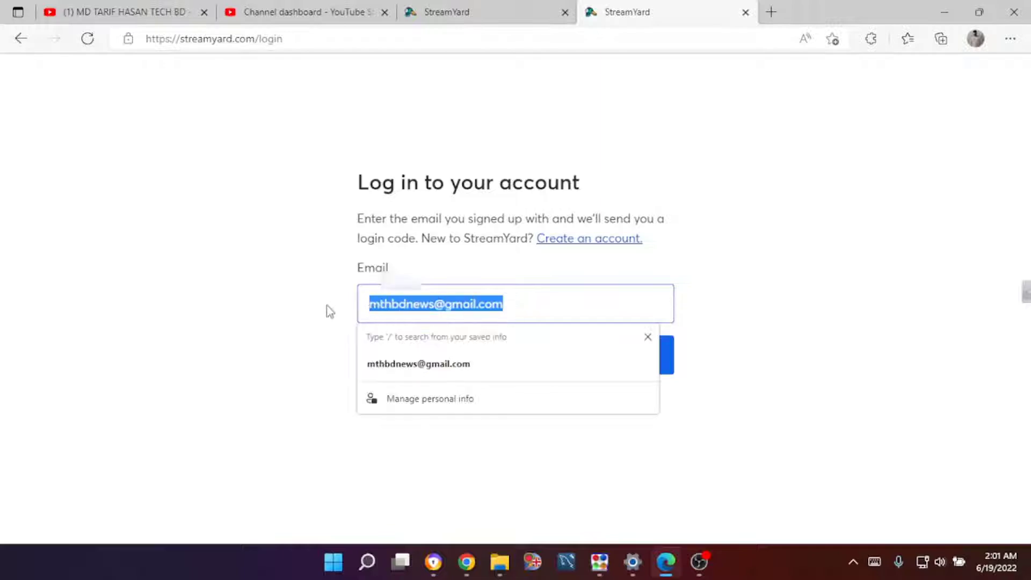
{"action": "left_click", "coordinate": [265, 294]}
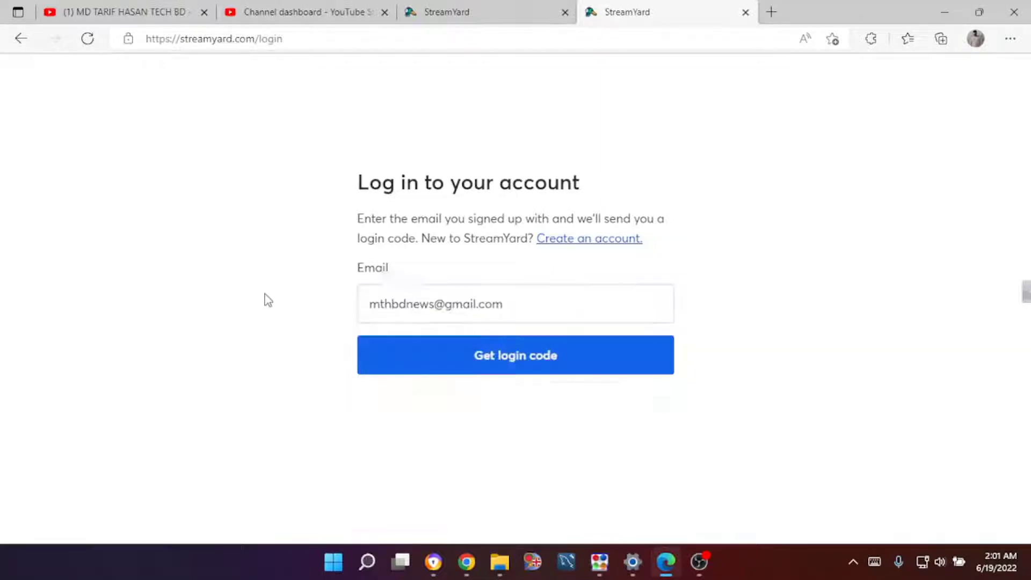
{"action": "left_click", "coordinate": [500, 359]}
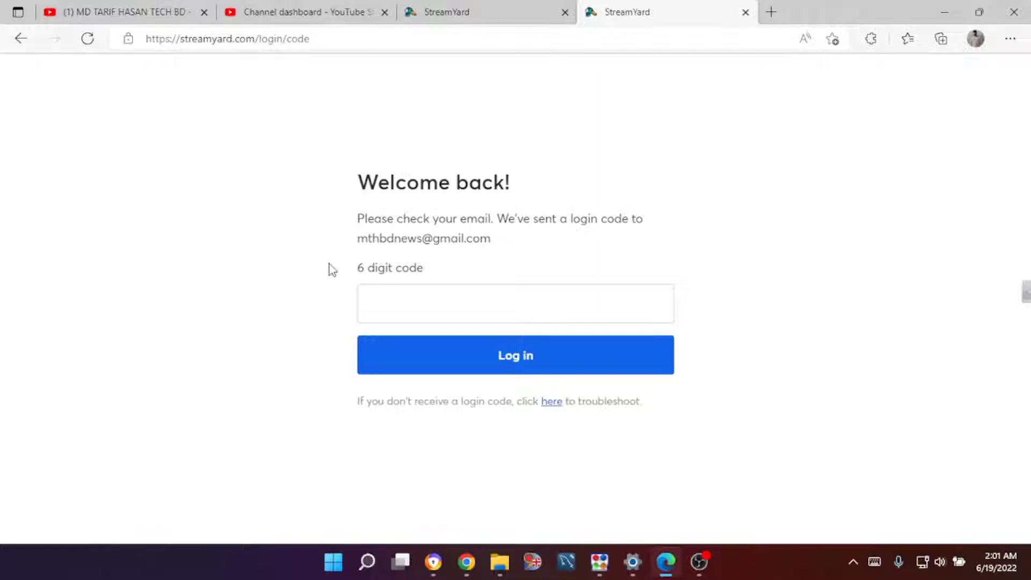
Switch to Gmail and copy the login code from the newest StreamYard Login Code e-mail
{"action": "left_click", "coordinate": [427, 302]}
{"action": "left_click", "coordinate": [301, 272]}
{"action": "left_click", "coordinate": [433, 562]}
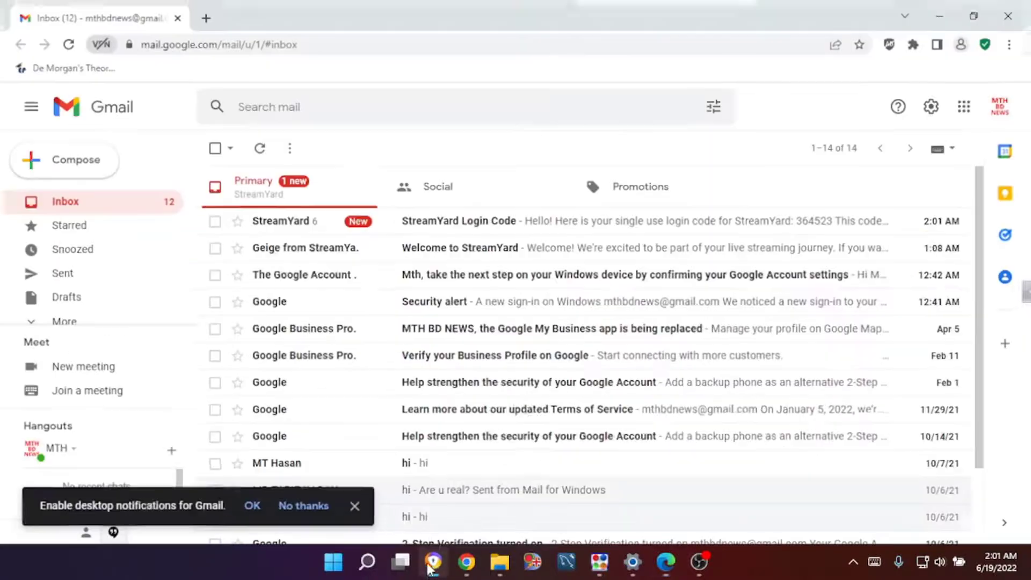
{"action": "left_click", "coordinate": [397, 220]}
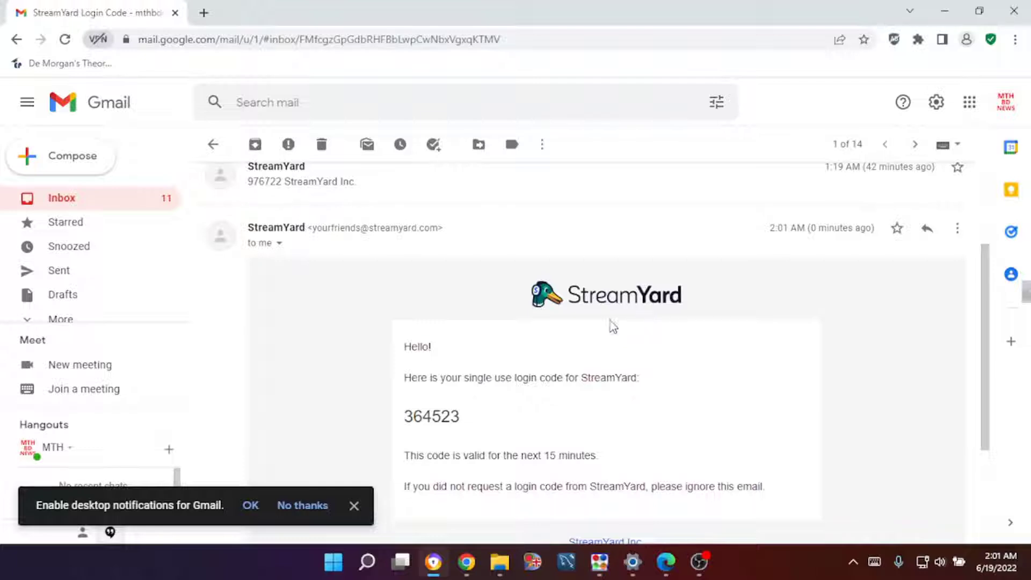
{"action": "left_click_drag", "start_coordinate": [460, 417], "coordinate": [404, 419]}
{"action": "key", "text": "ctrl+c"}
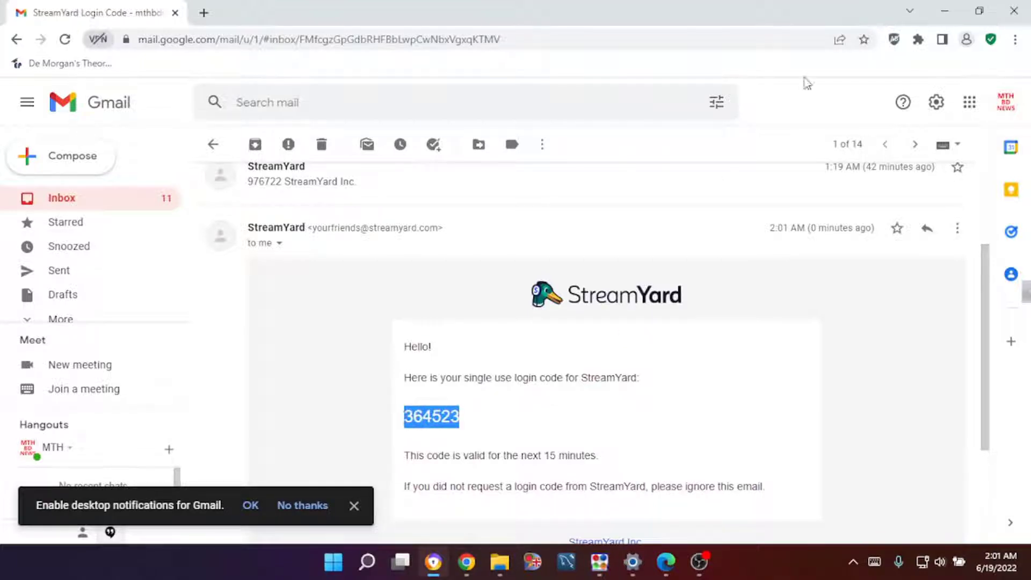
Return to StreamYard, paste the login code into the 6 digit code field and log in
{"action": "left_click", "coordinate": [945, 11]}
{"action": "left_click", "coordinate": [497, 299]}
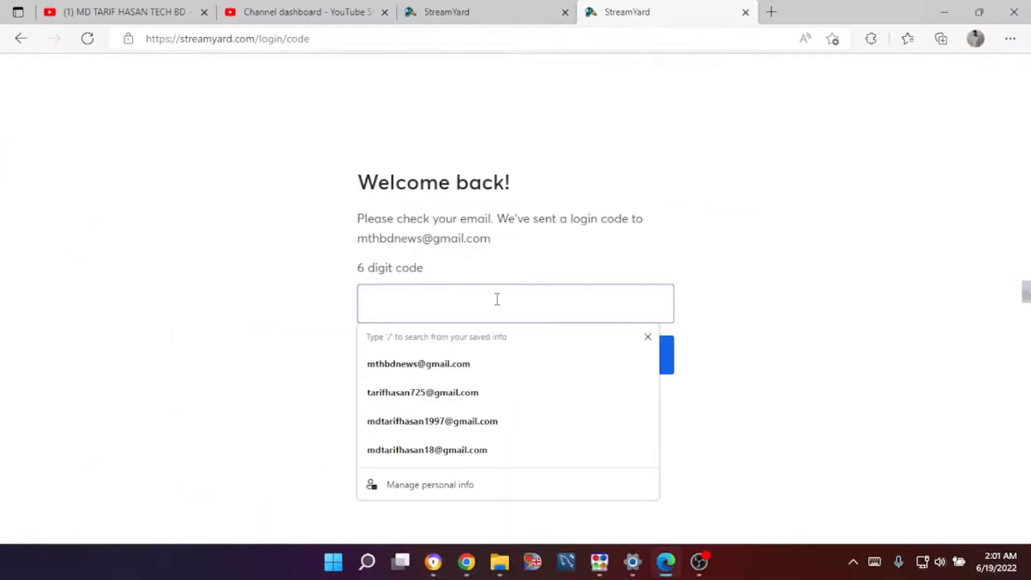
{"action": "key", "text": "ctrl+v"}
{"action": "left_click", "coordinate": [515, 356]}
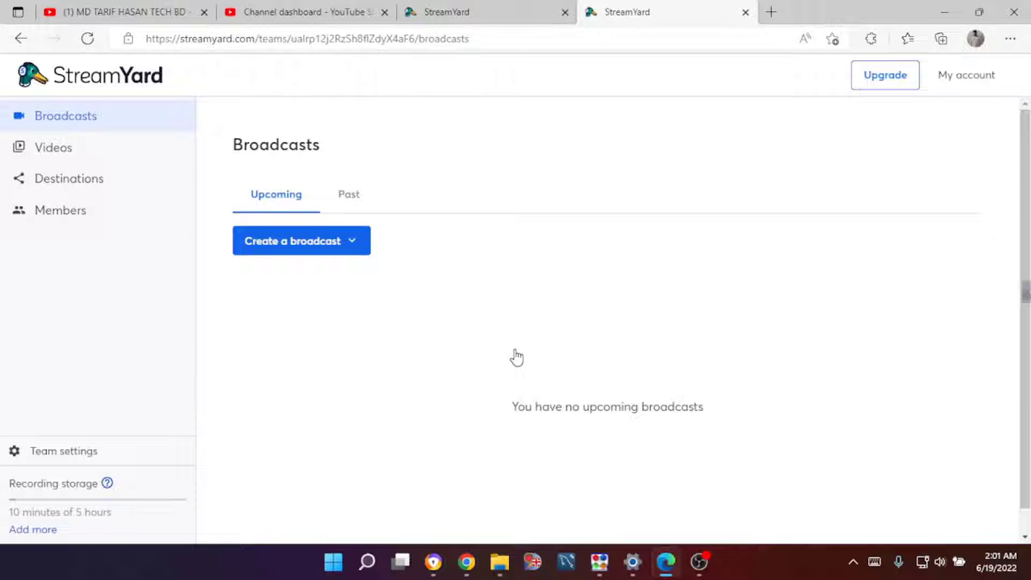
Start creating a new live broadcast rather than one that uses a pre-recorded video
{"action": "left_click", "coordinate": [288, 249]}
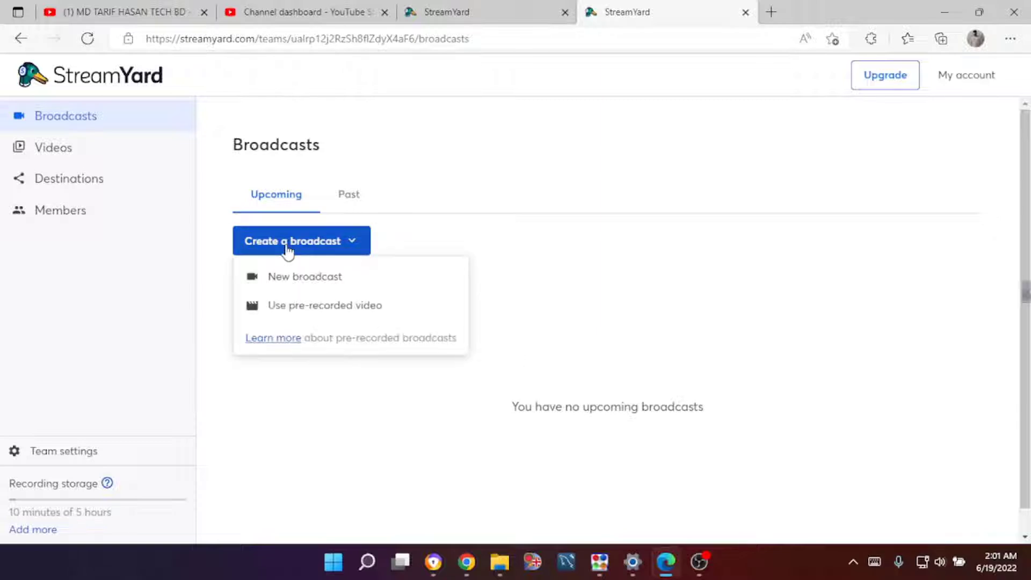
{"action": "left_click", "coordinate": [289, 249]}
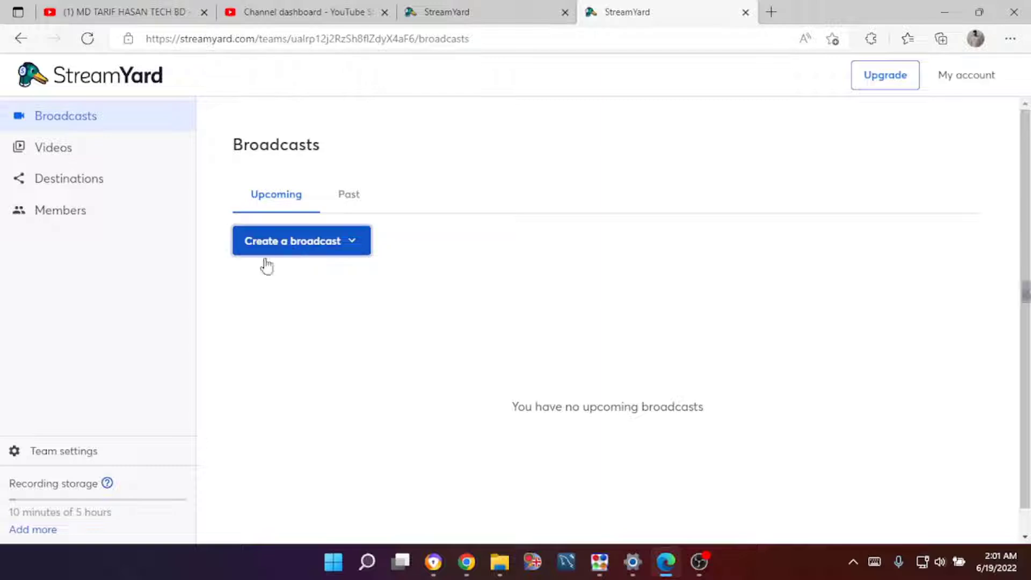
{"action": "left_click", "coordinate": [295, 245]}
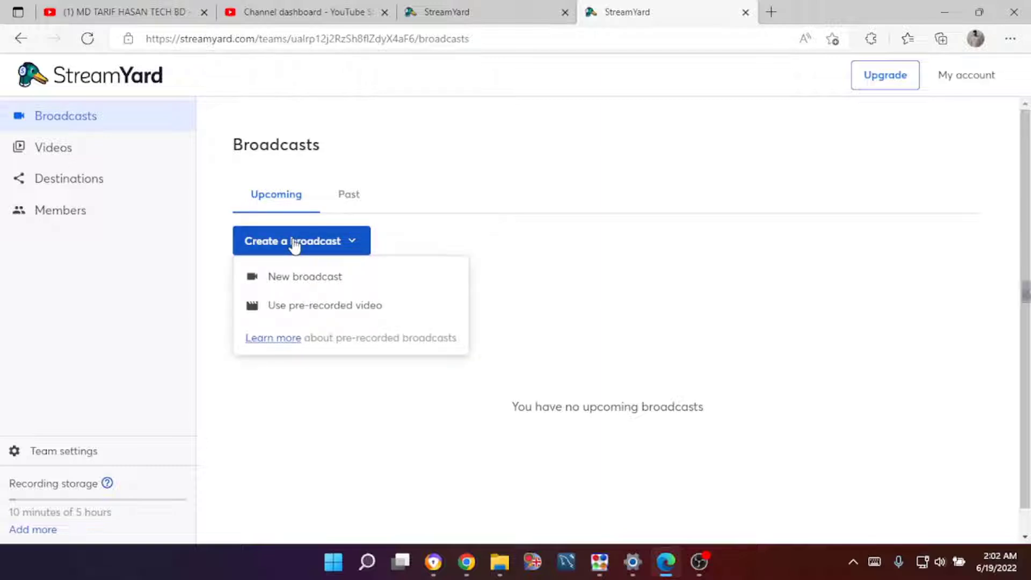
{"action": "left_click", "coordinate": [286, 279]}
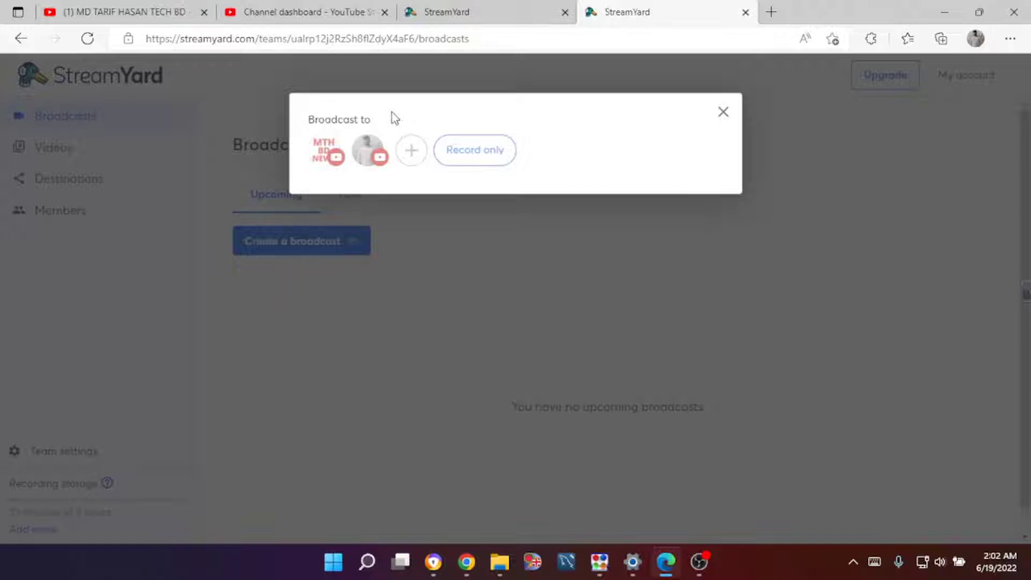
Add a YouTube Channel as a broadcast destination and sign in with the first listed Google account
{"action": "left_click", "coordinate": [412, 150]}
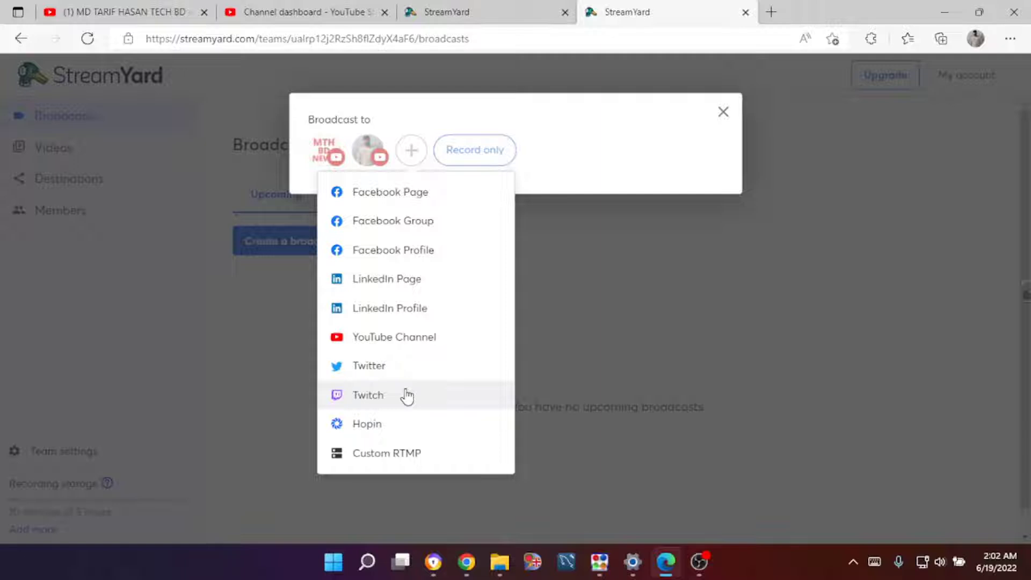
{"action": "left_click", "coordinate": [404, 338]}
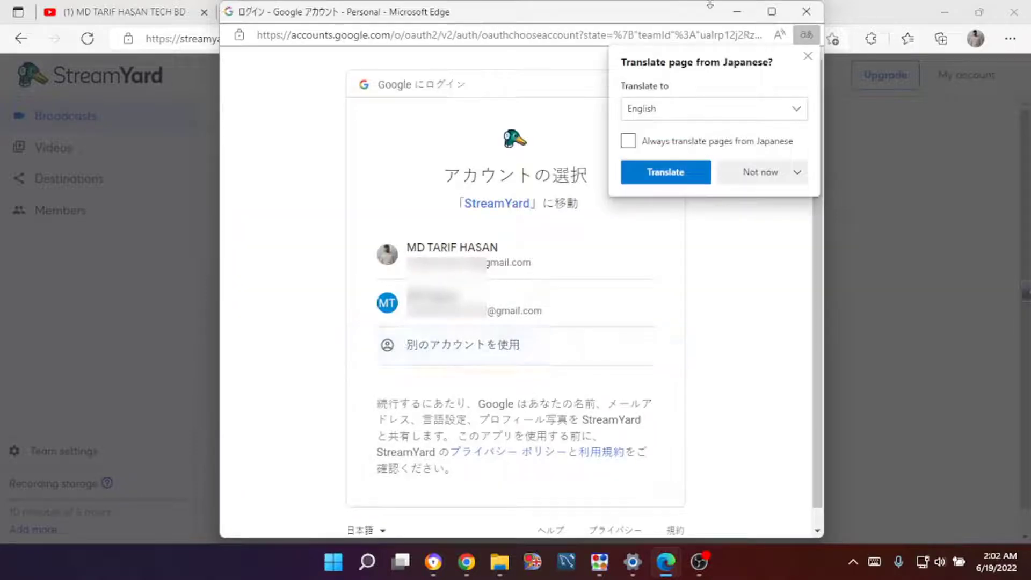
{"action": "left_click", "coordinate": [805, 62]}
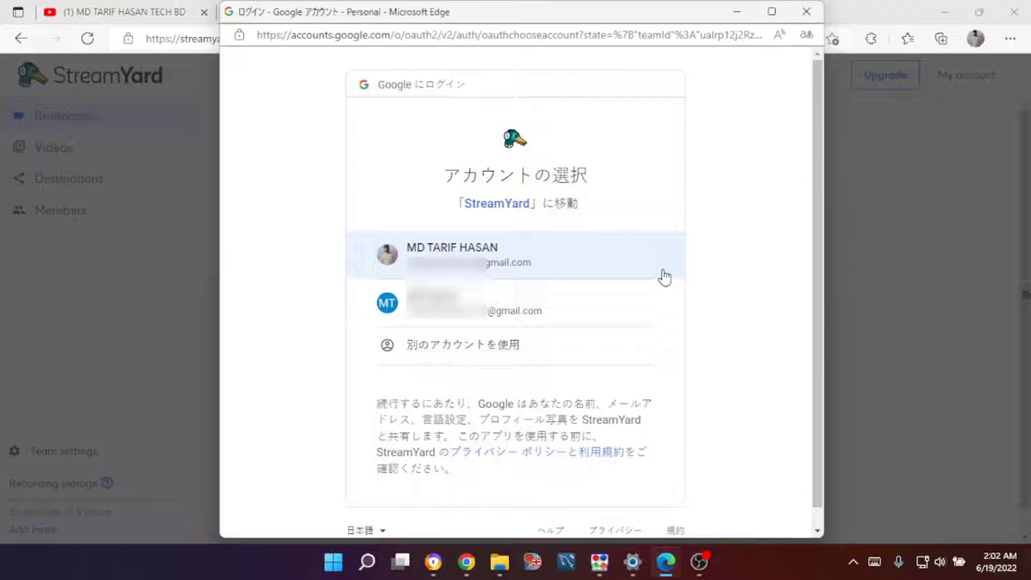
{"action": "left_click", "coordinate": [523, 260]}
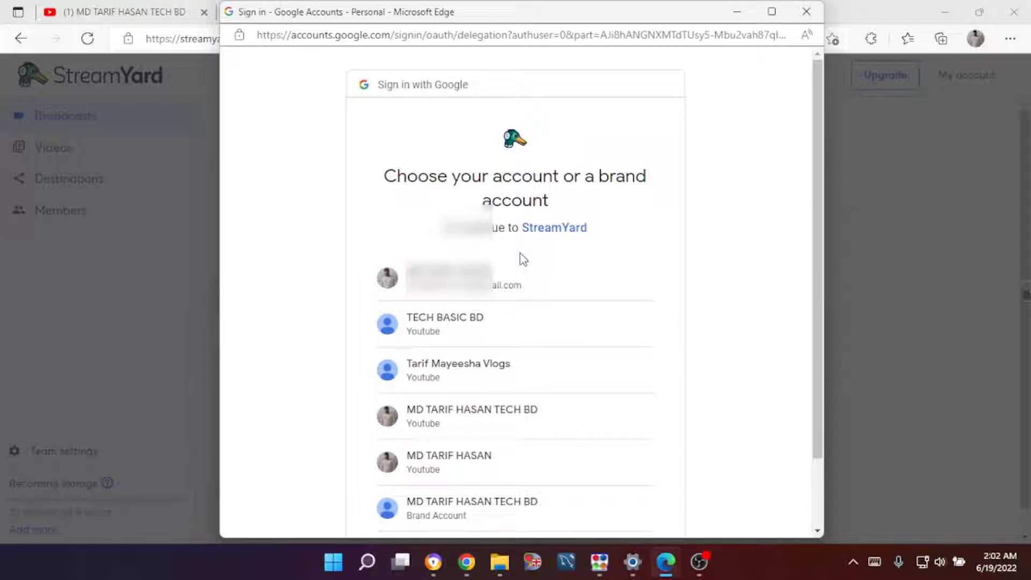
Choose the YouTube channel ending in TECH BD, not the Brand Account, and allow StreamYard to manage its YouTube account
{"action": "scroll", "coordinate": [520, 254], "scroll_direction": "down", "scroll_amount": 2}
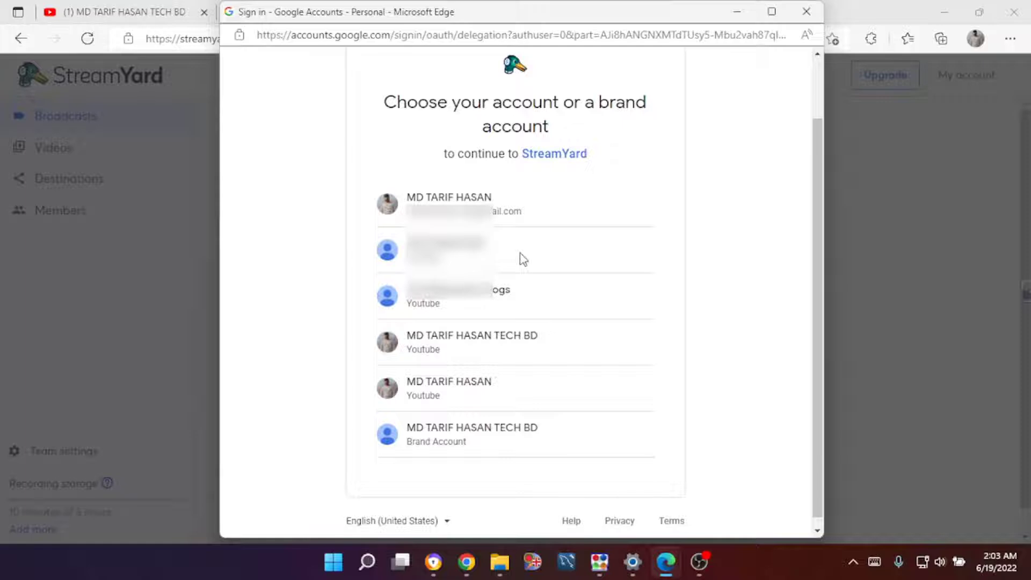
{"action": "scroll", "coordinate": [524, 259], "scroll_direction": "up", "scroll_amount": 2}
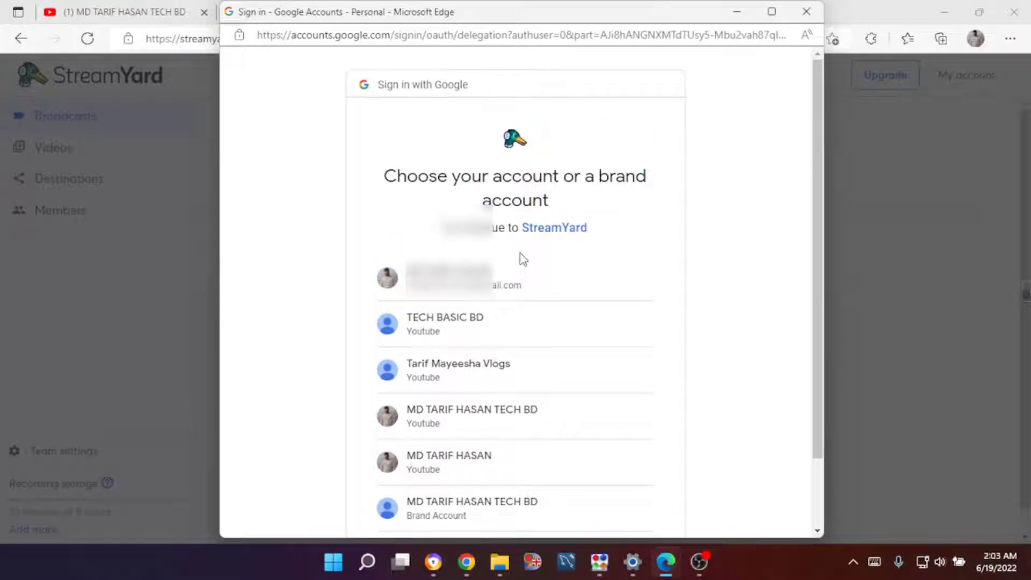
{"action": "scroll", "coordinate": [560, 378], "scroll_direction": "down", "scroll_amount": 2}
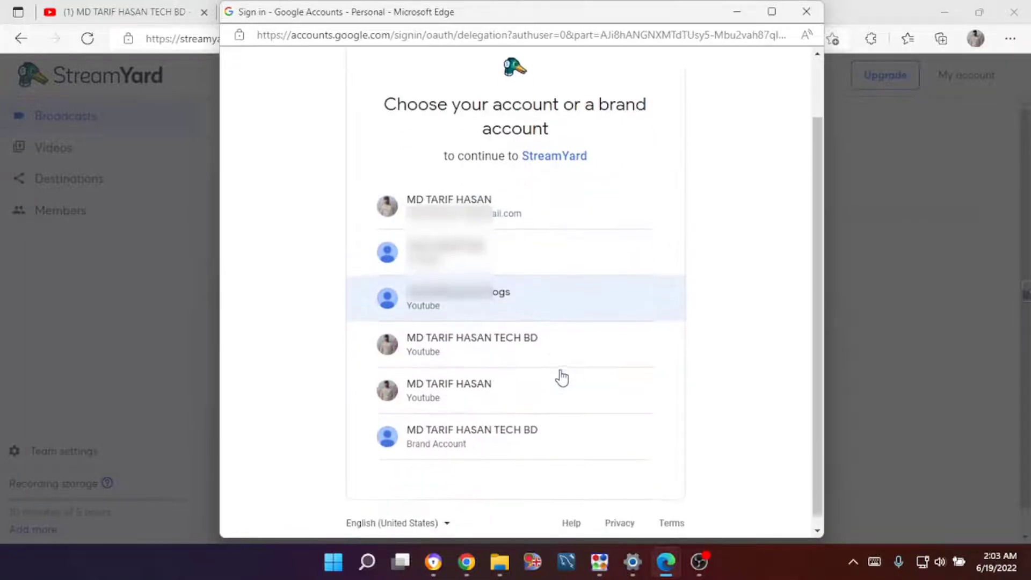
{"action": "left_click", "coordinate": [482, 344]}
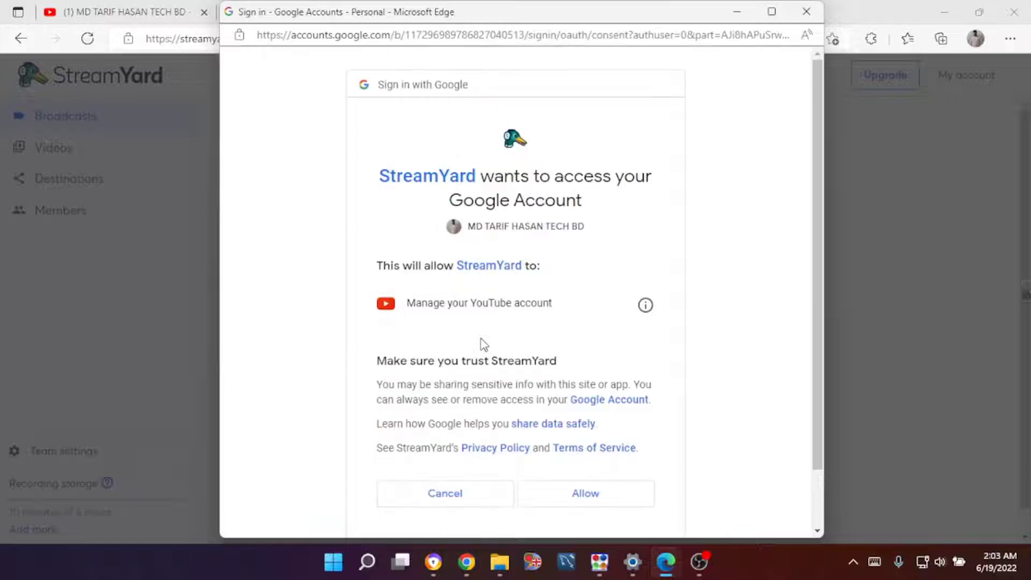
{"action": "left_click", "coordinate": [586, 499]}
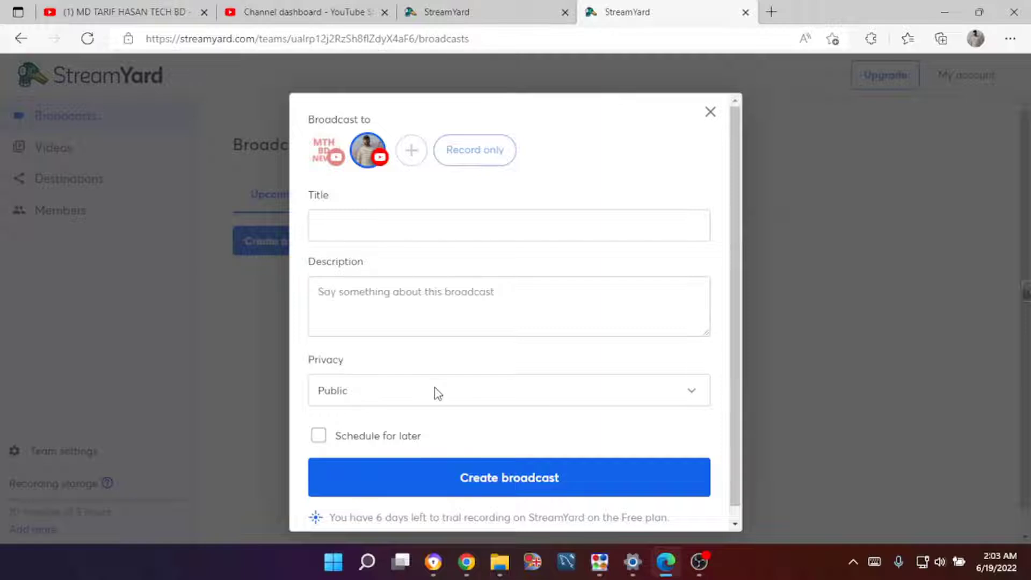
Title the broadcast "How to Livestream on YouTube using Streamyard" and copy the same text into its description
{"action": "left_click", "coordinate": [387, 231]}
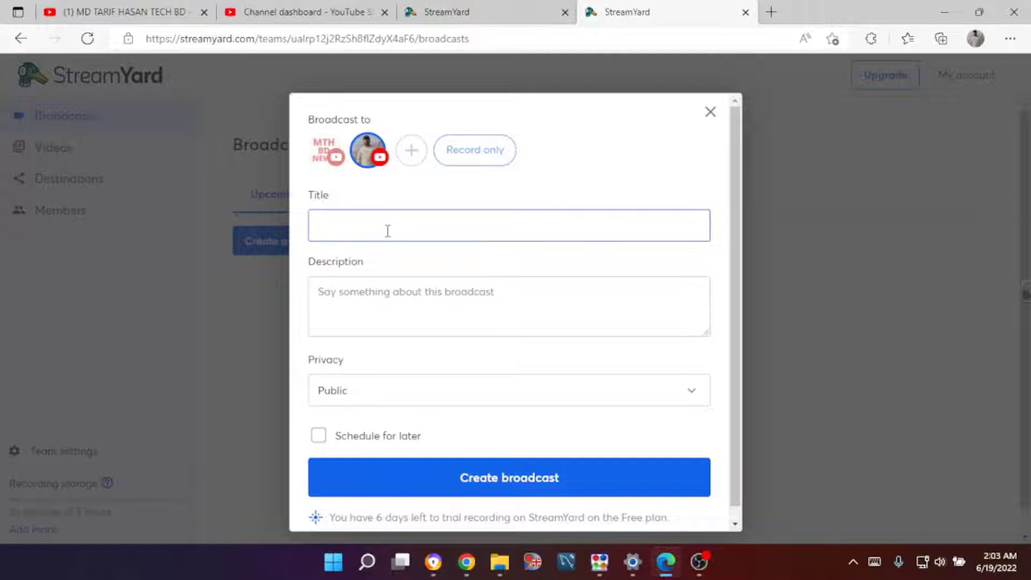
{"action": "type", "text": "How to Livestream on YouTube us"}
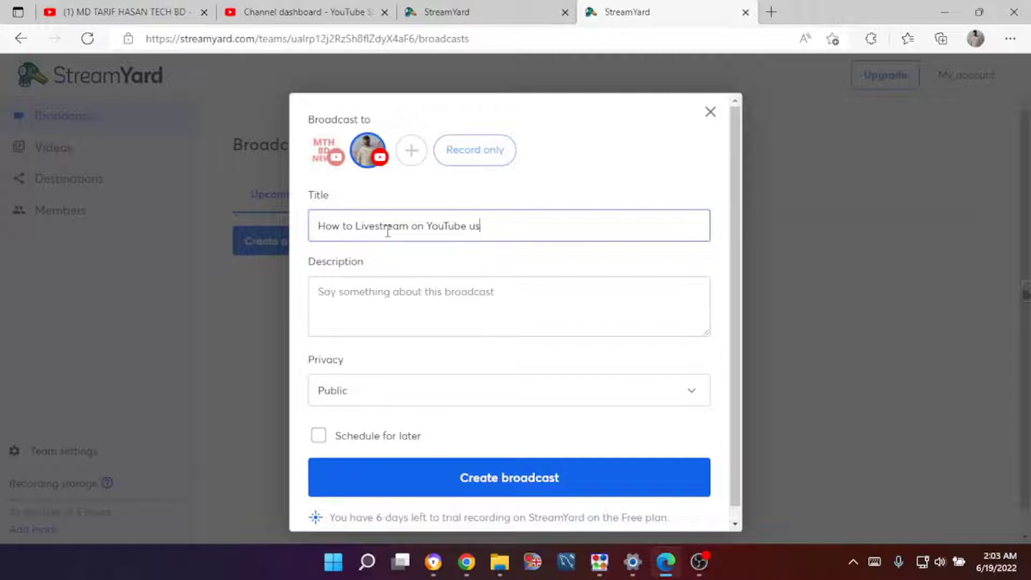
{"action": "type", "text": "ing Streamyard"}
{"action": "key", "text": "ctrl+a"}
{"action": "key", "text": "ctrl+c"}
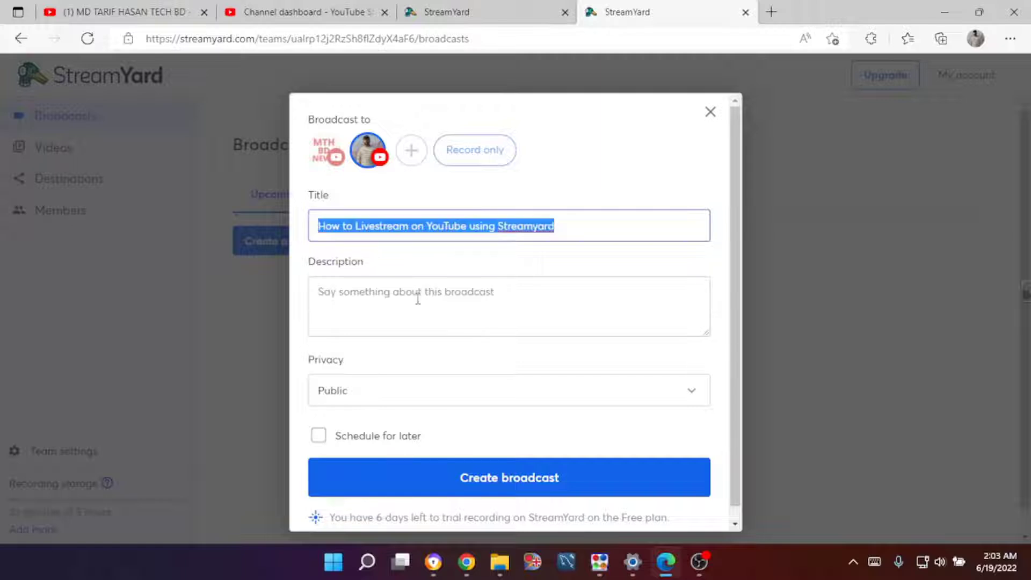
{"action": "left_click", "coordinate": [356, 297]}
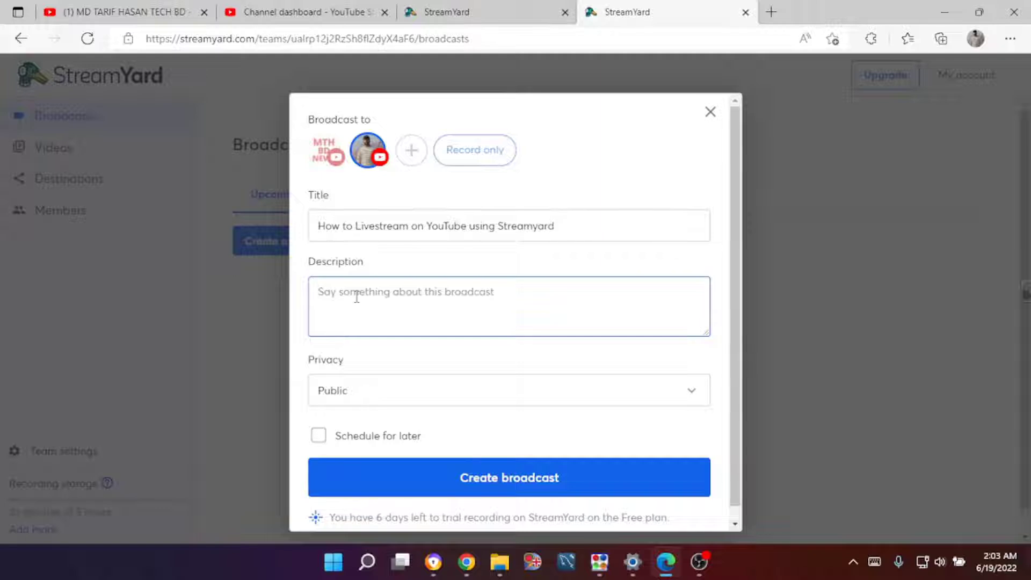
{"action": "key", "text": "ctrl+v"}
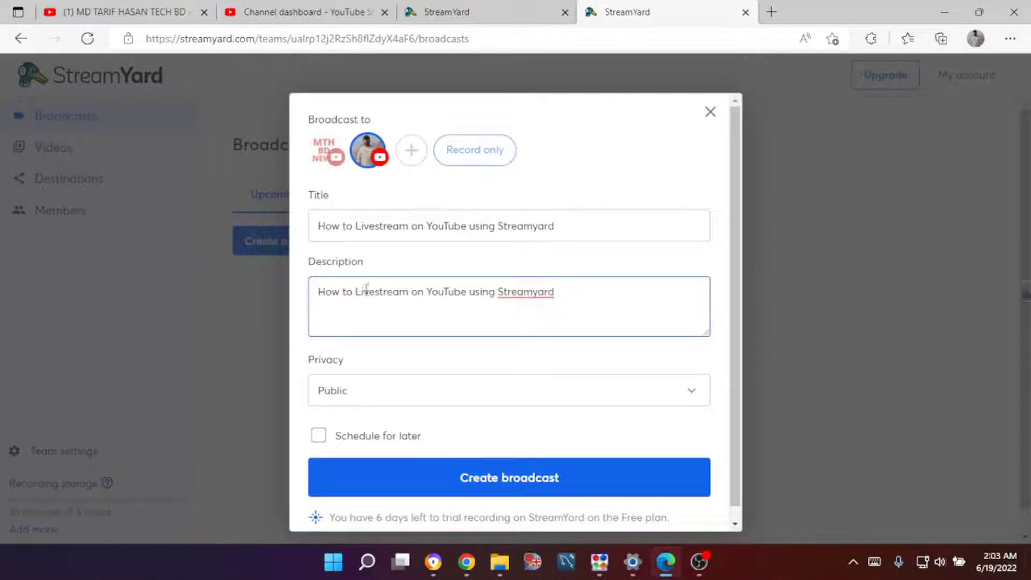
Choose Public as the broadcast's privacy setting
{"action": "left_click", "coordinate": [499, 396]}
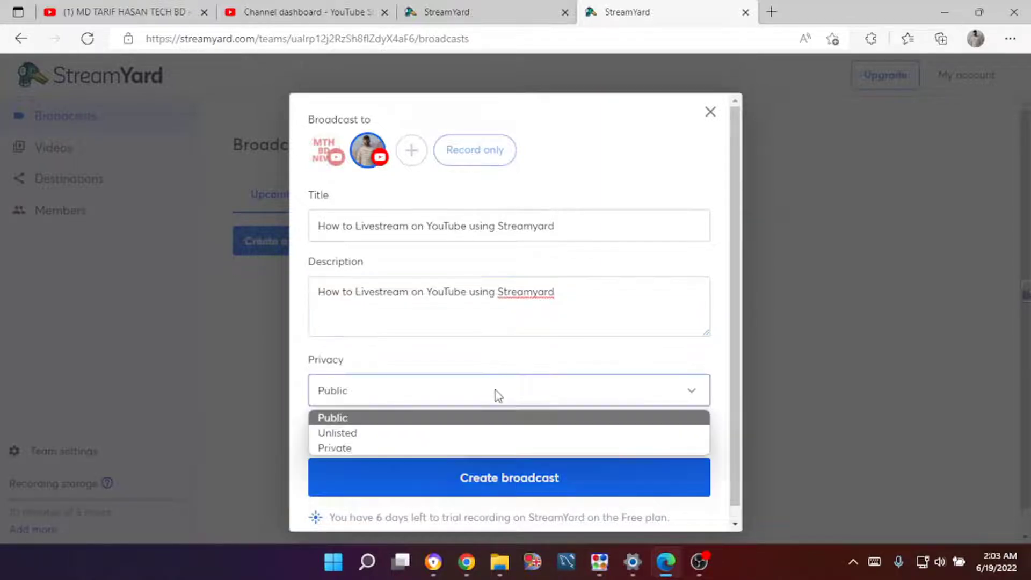
{"action": "left_click", "coordinate": [488, 419]}
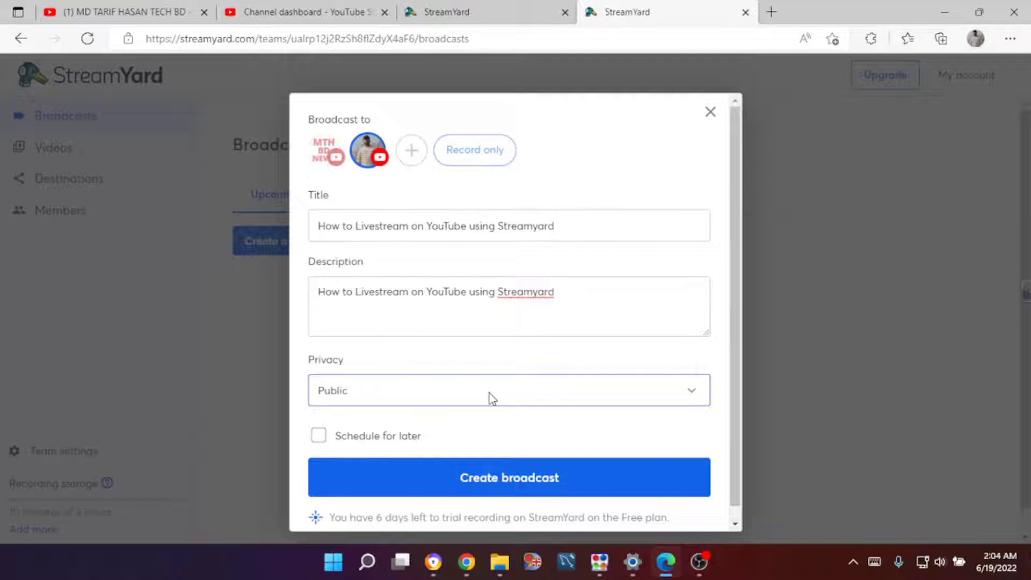
{"action": "scroll", "coordinate": [491, 398], "scroll_direction": "down", "scroll_amount": 1}
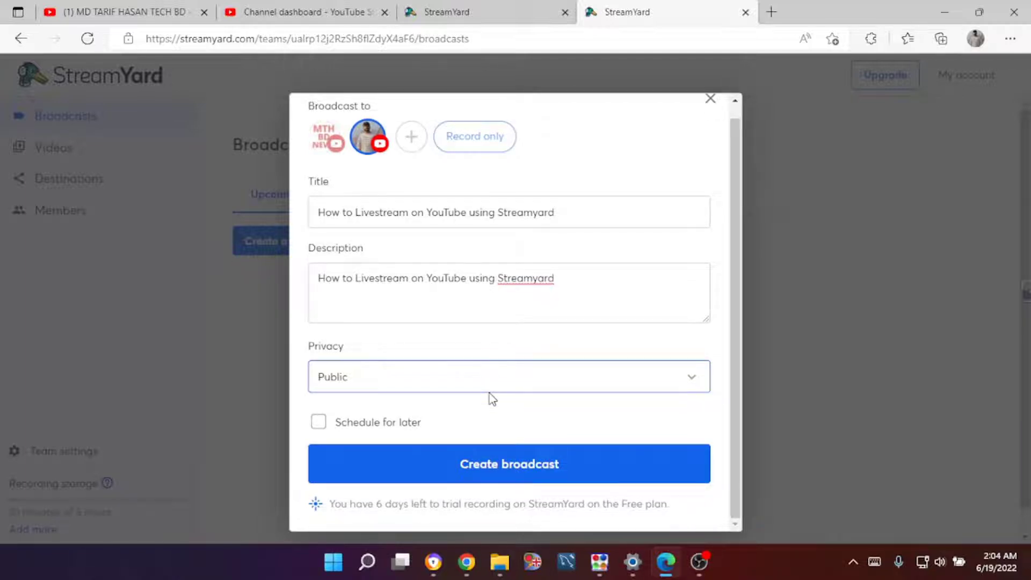
Turn on scheduling for later and apply the "Go YouTube Live With StreamYard" image from the Downloads folder as the broadcast's thumbnail
{"action": "left_click", "coordinate": [321, 425]}
{"action": "scroll", "coordinate": [575, 416], "scroll_direction": "down", "scroll_amount": 2}
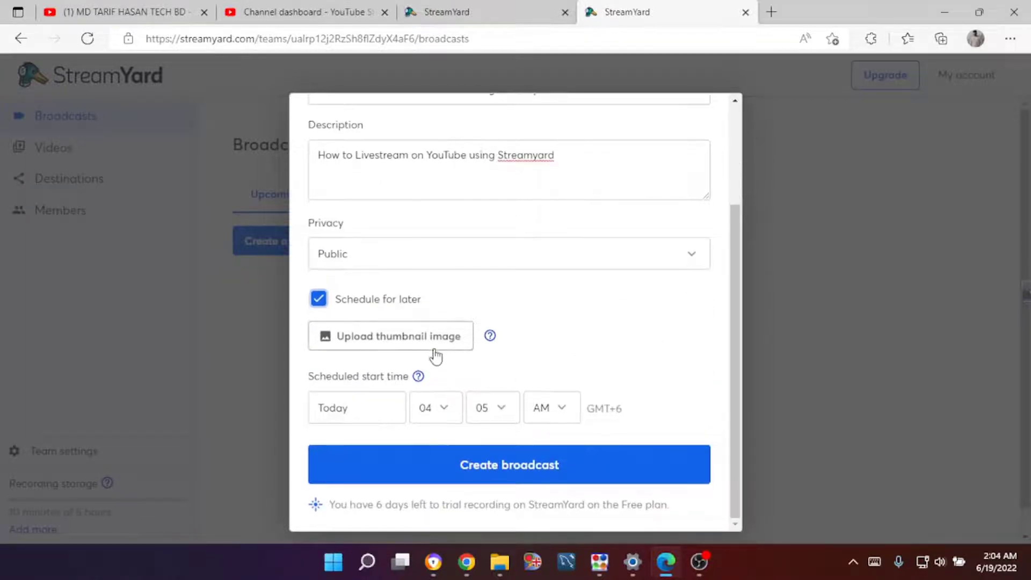
{"action": "left_click", "coordinate": [418, 343]}
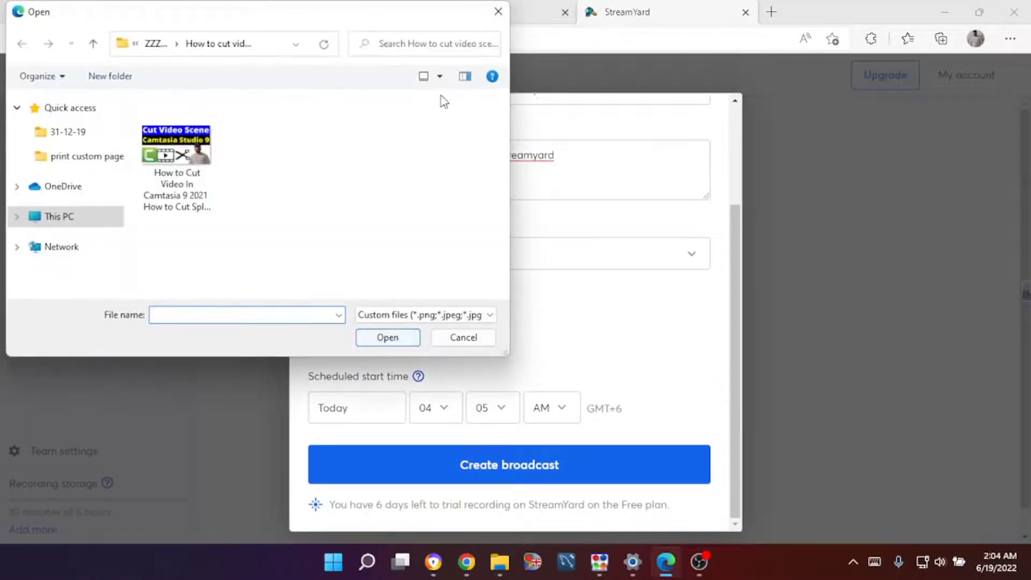
{"action": "left_click", "coordinate": [500, 21]}
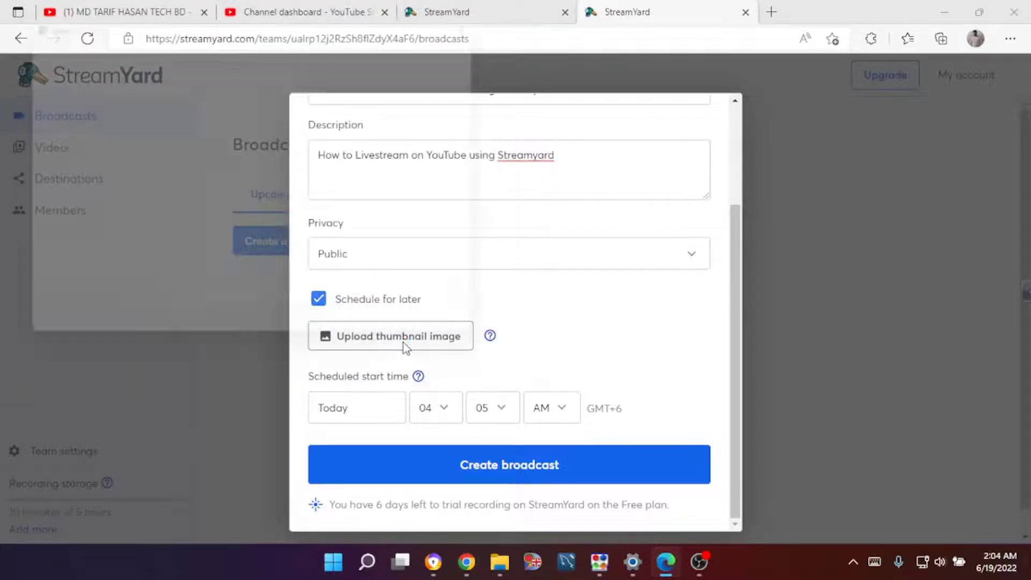
{"action": "left_click", "coordinate": [404, 342]}
{"action": "left_click", "coordinate": [60, 217]}
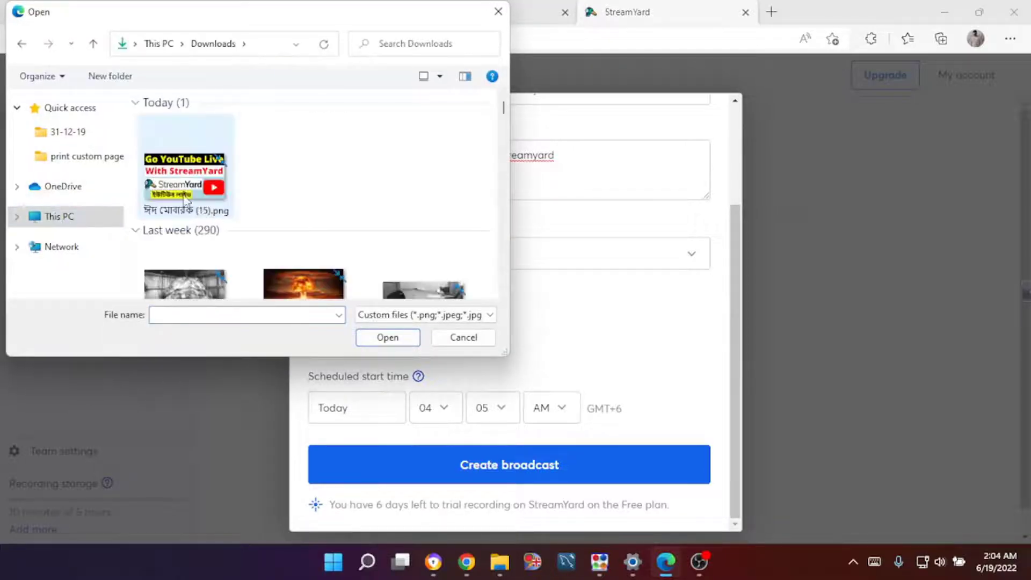
{"action": "left_click", "coordinate": [180, 188]}
{"action": "left_click", "coordinate": [398, 346]}
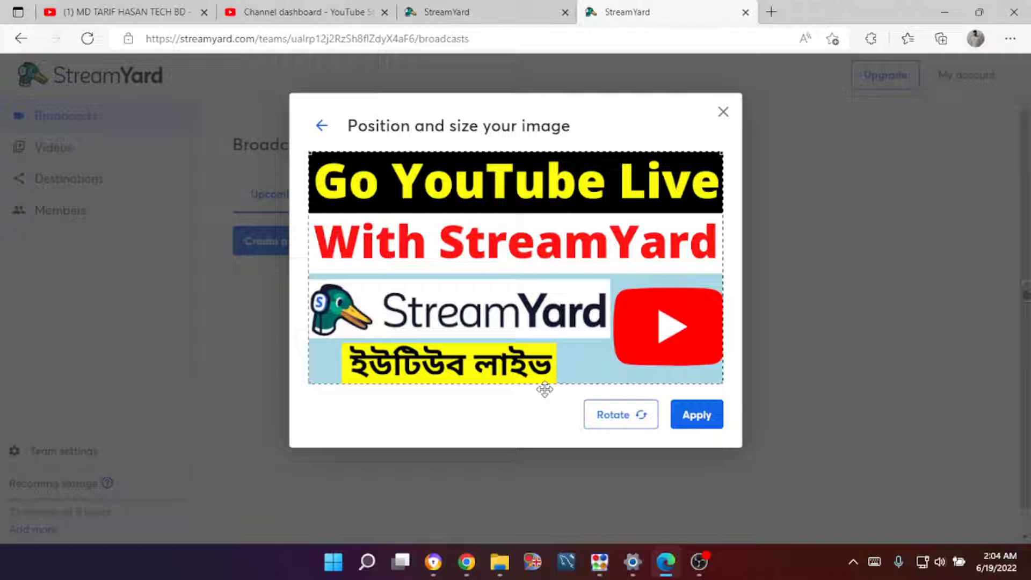
{"action": "left_click", "coordinate": [714, 423]}
Set the broadcast's scheduled start date to Jun 22, 2022, and review the start time options
{"action": "scroll", "coordinate": [521, 433], "scroll_direction": "down", "scroll_amount": 3}
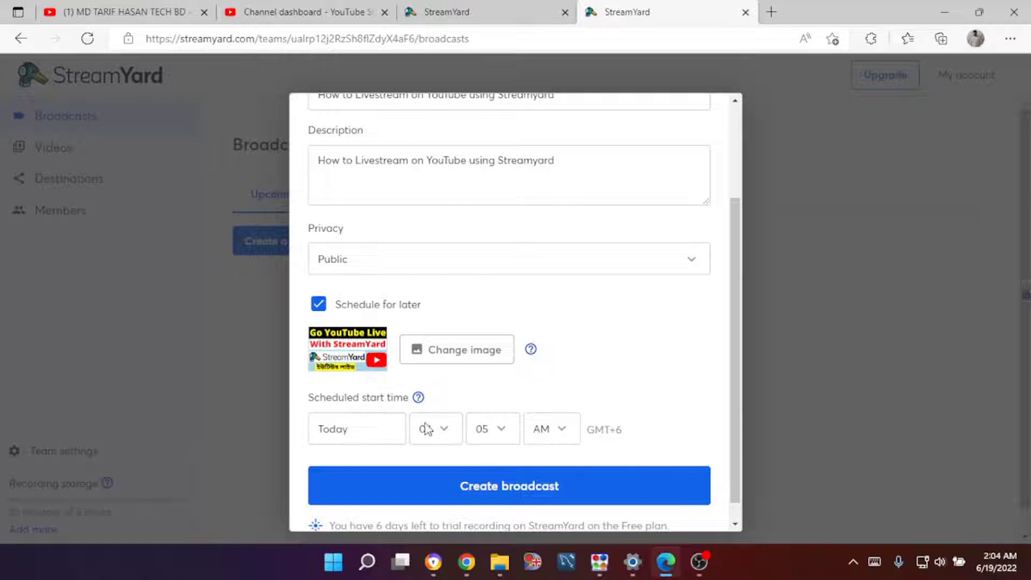
{"action": "left_click", "coordinate": [383, 430]}
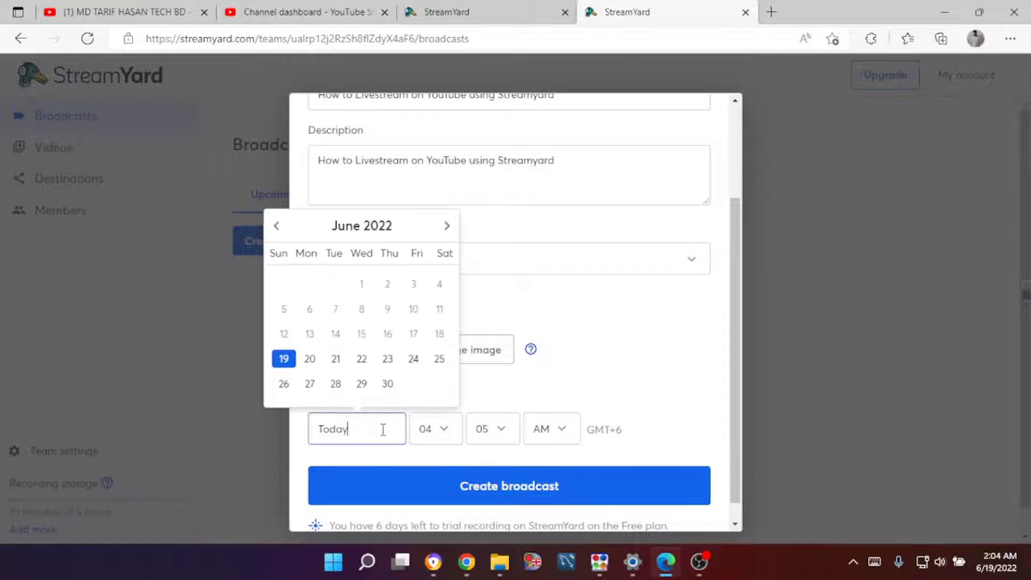
{"action": "left_click", "coordinate": [559, 400]}
{"action": "left_click", "coordinate": [347, 429]}
{"action": "left_click", "coordinate": [361, 360]}
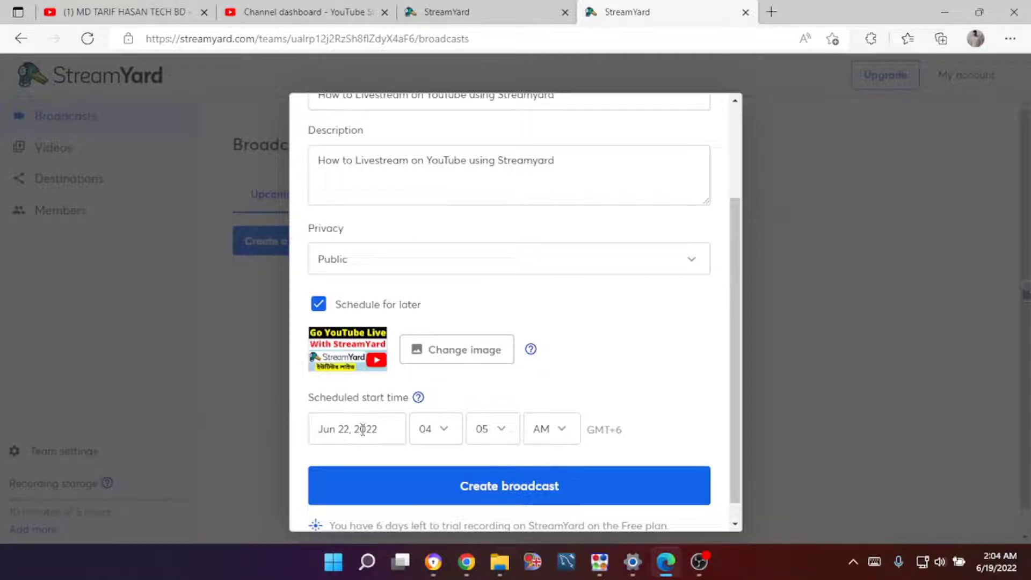
{"action": "left_click", "coordinate": [454, 430]}
{"action": "left_click", "coordinate": [561, 432]}
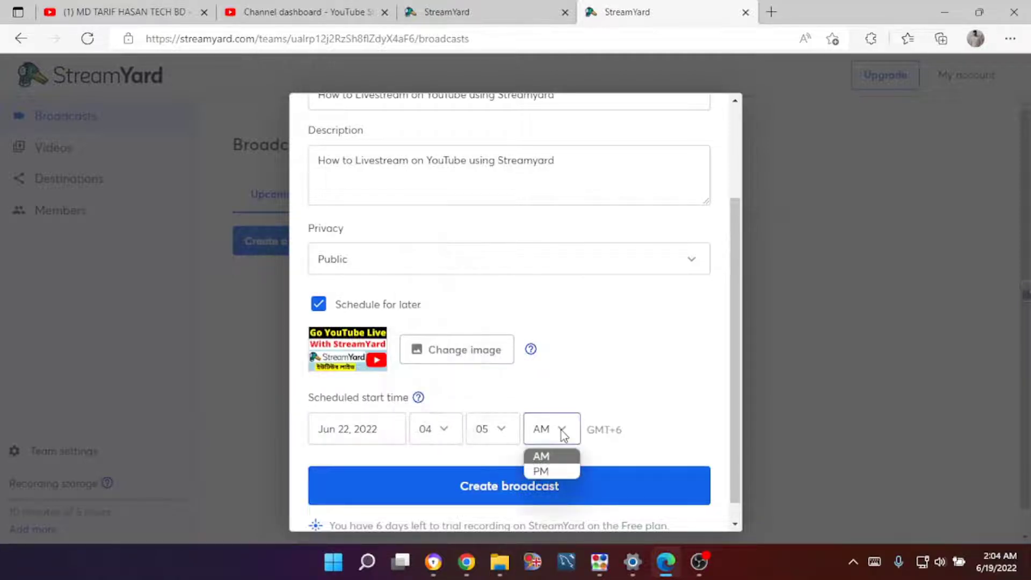
{"action": "left_click", "coordinate": [573, 397]}
{"action": "scroll", "coordinate": [559, 384], "scroll_direction": "up", "scroll_amount": 1}
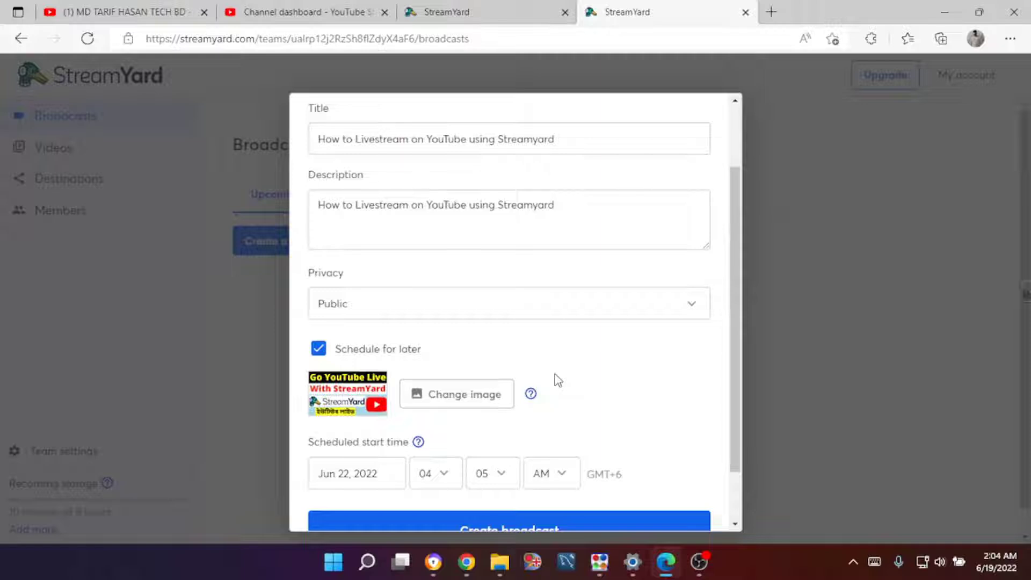
{"action": "scroll", "coordinate": [557, 380], "scroll_direction": "up", "scroll_amount": 2}
Turn off scheduling for later and create the broadcast
{"action": "scroll", "coordinate": [473, 379], "scroll_direction": "down", "scroll_amount": 3}
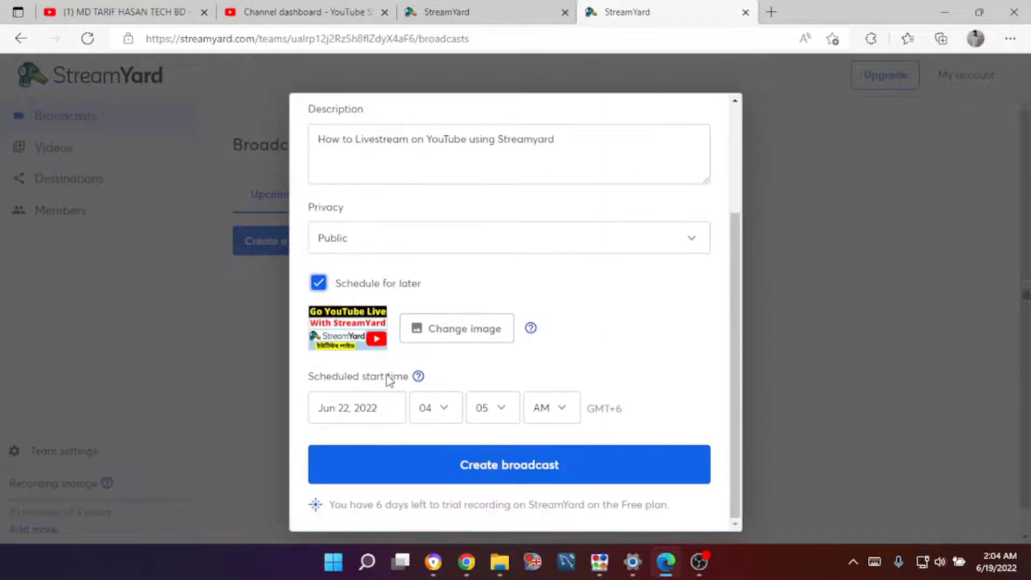
{"action": "left_click", "coordinate": [320, 285]}
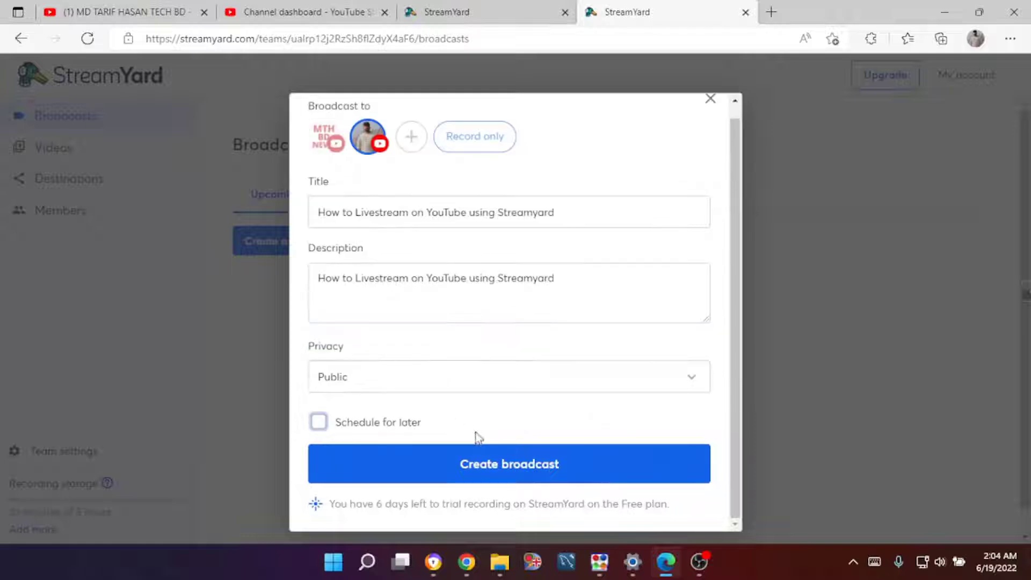
{"action": "left_click", "coordinate": [505, 476]}
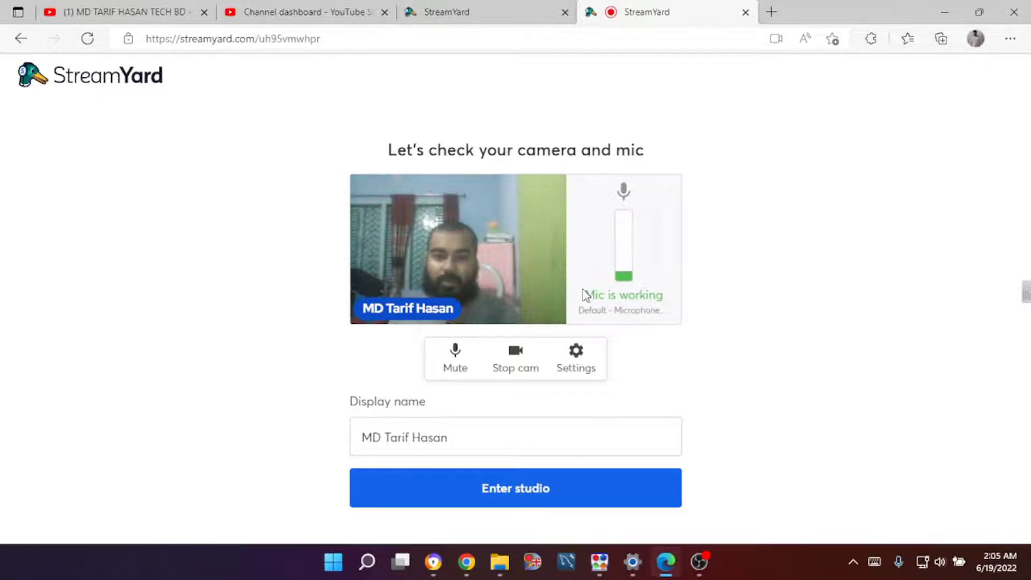
Test the camera and microphone before entering the studio by switching each off and back on
{"action": "left_click", "coordinate": [525, 375]}
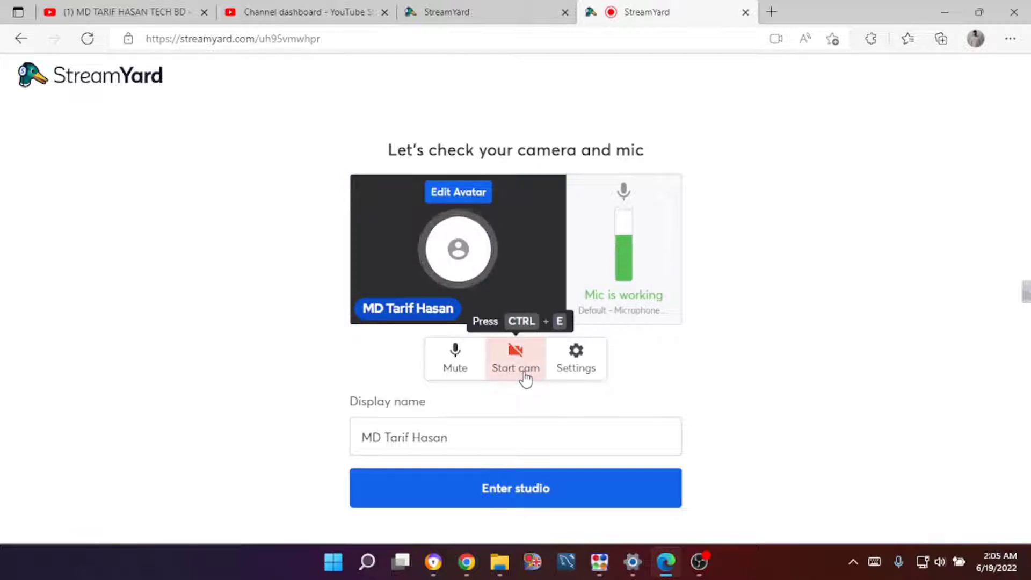
{"action": "left_click", "coordinate": [454, 357]}
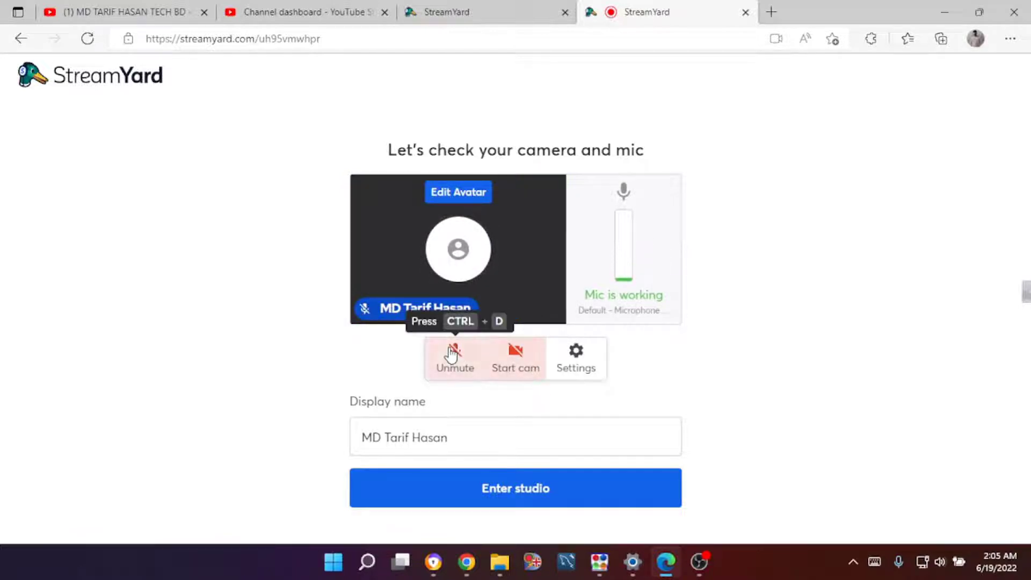
{"action": "left_click", "coordinate": [453, 355]}
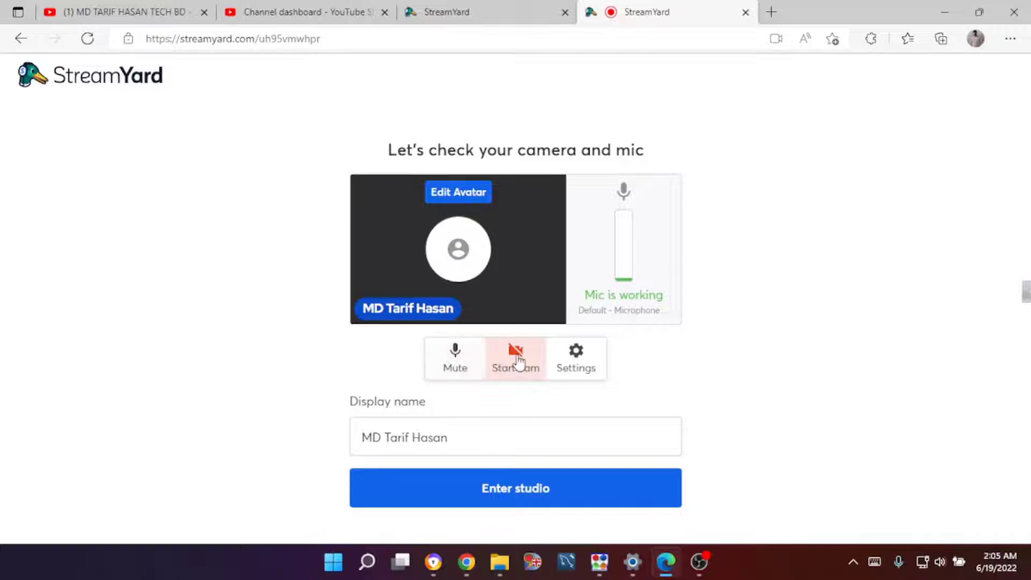
{"action": "left_click", "coordinate": [515, 351]}
Enter the studio with the prefilled display name and add the host's camera feed to the stream
{"action": "left_click", "coordinate": [456, 440]}
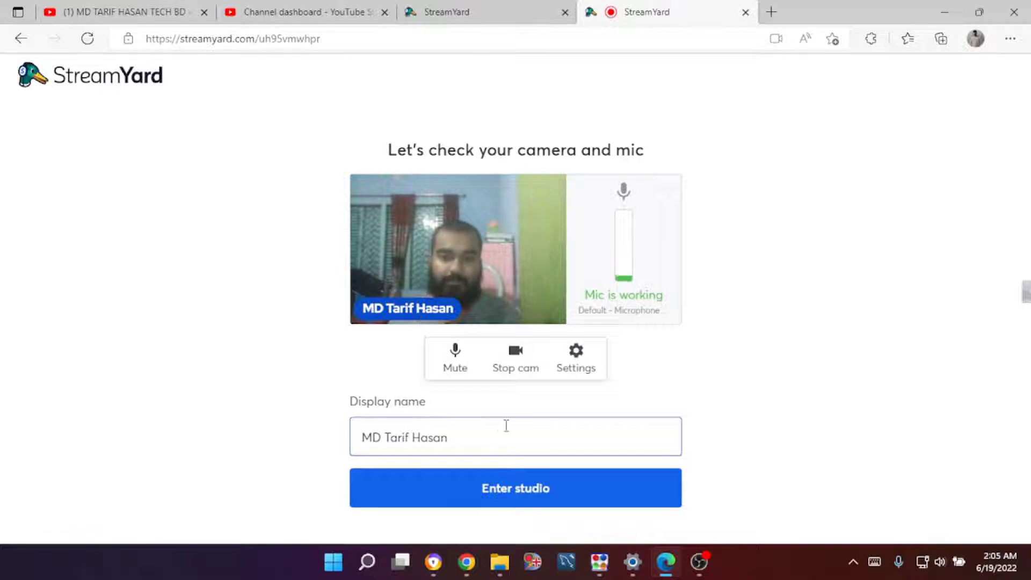
{"action": "left_click", "coordinate": [500, 491]}
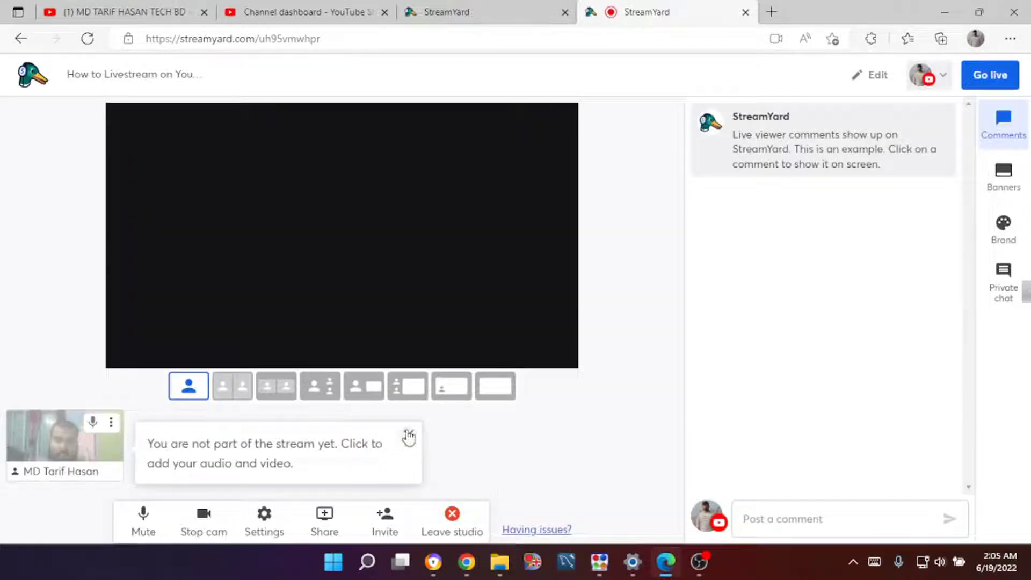
{"action": "left_click", "coordinate": [408, 434]}
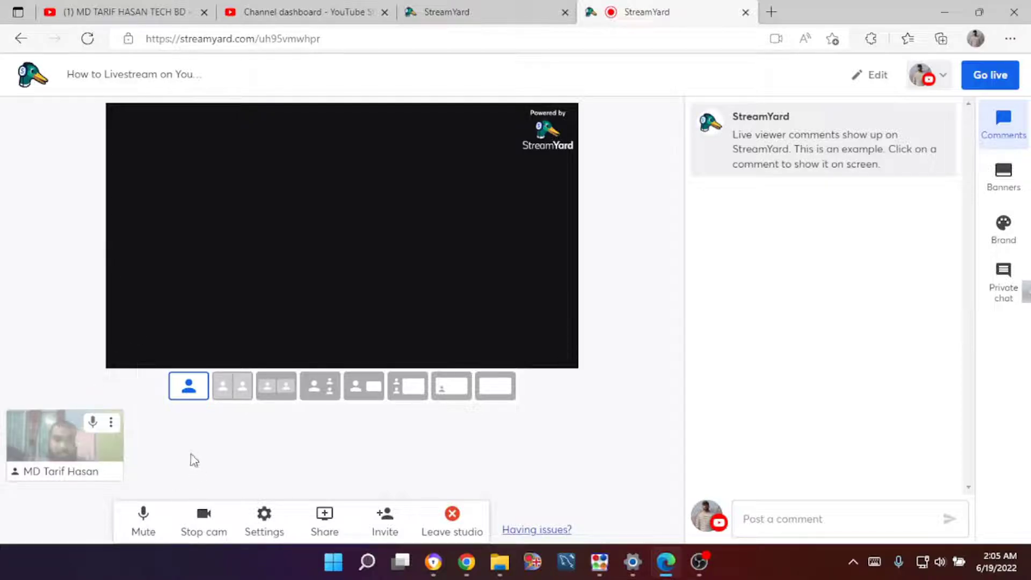
{"action": "mouse_move", "coordinate": [72, 459]}
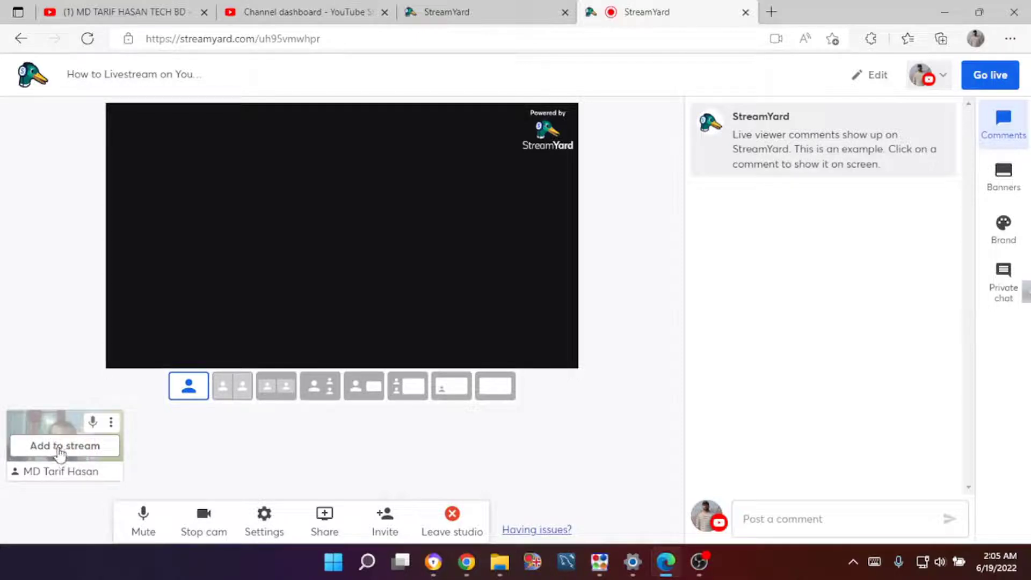
{"action": "left_click", "coordinate": [60, 453]}
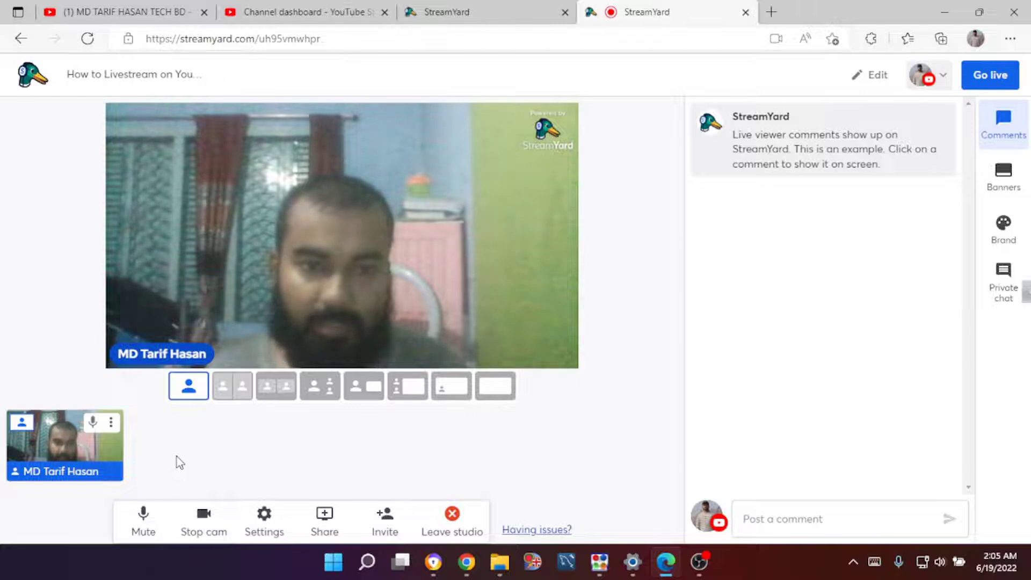
Test the studio's camera and microphone controls by stopping and restarting the camera and muting and unmuting the mic
{"action": "left_click", "coordinate": [202, 535]}
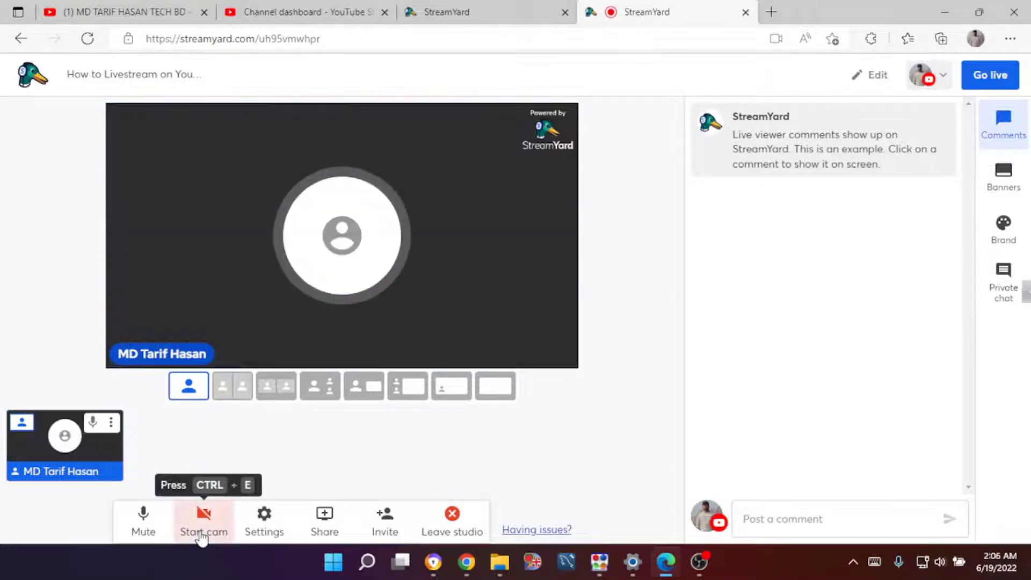
{"action": "left_click", "coordinate": [202, 534]}
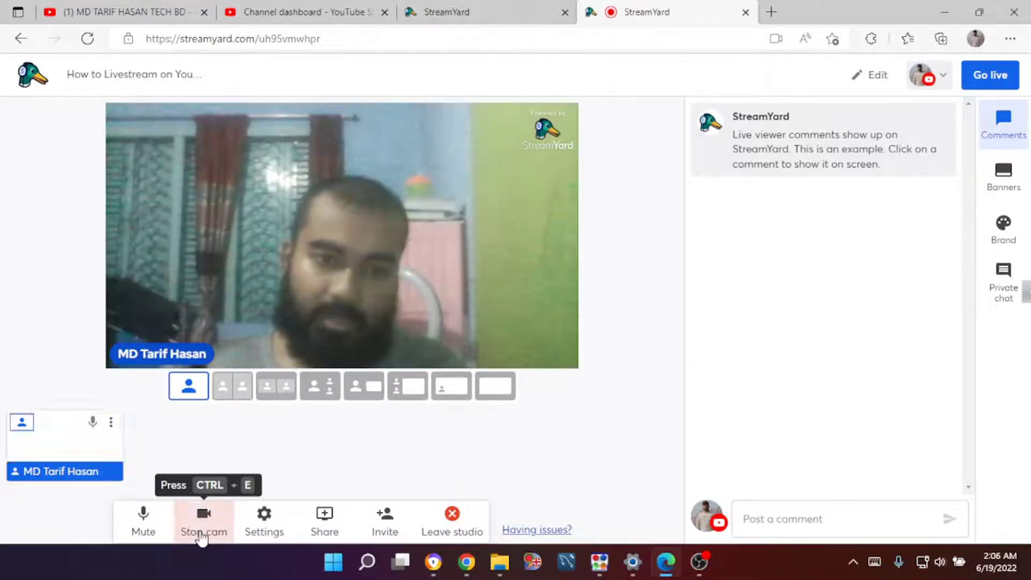
{"action": "left_click", "coordinate": [146, 525]}
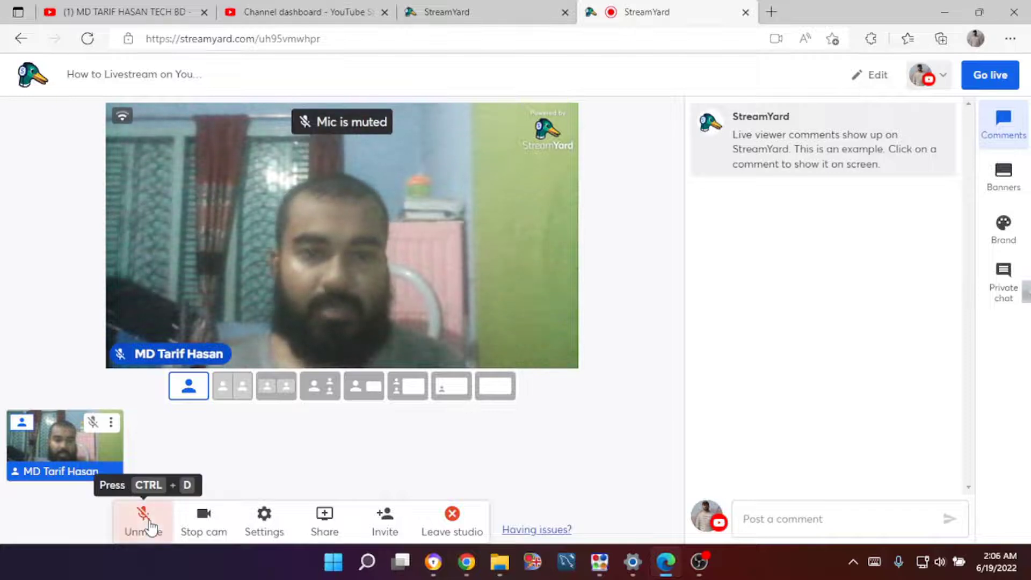
{"action": "left_click", "coordinate": [147, 525]}
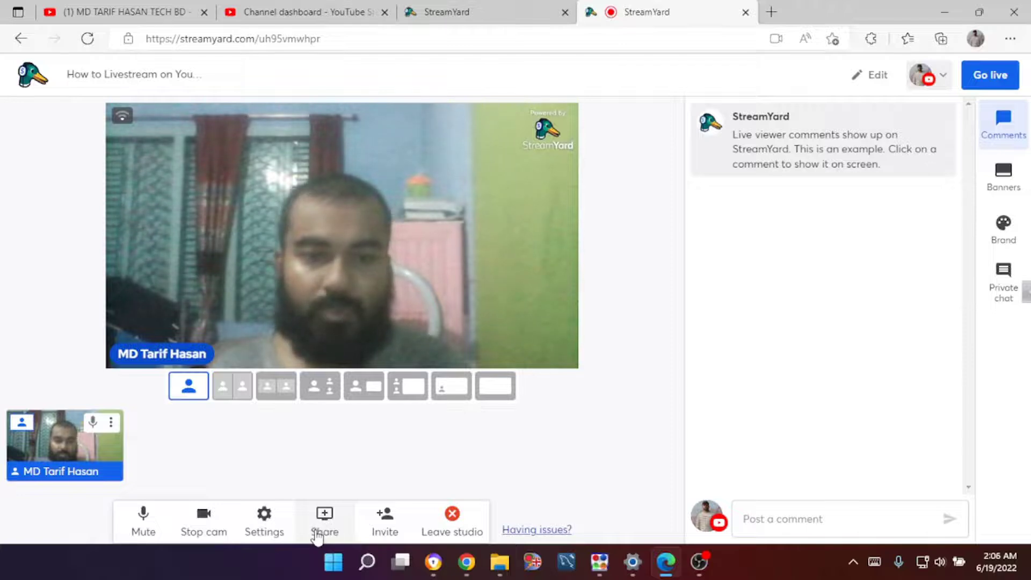
Share the entire screen without system audio and add the shared screen to the stream
{"action": "left_click", "coordinate": [340, 532]}
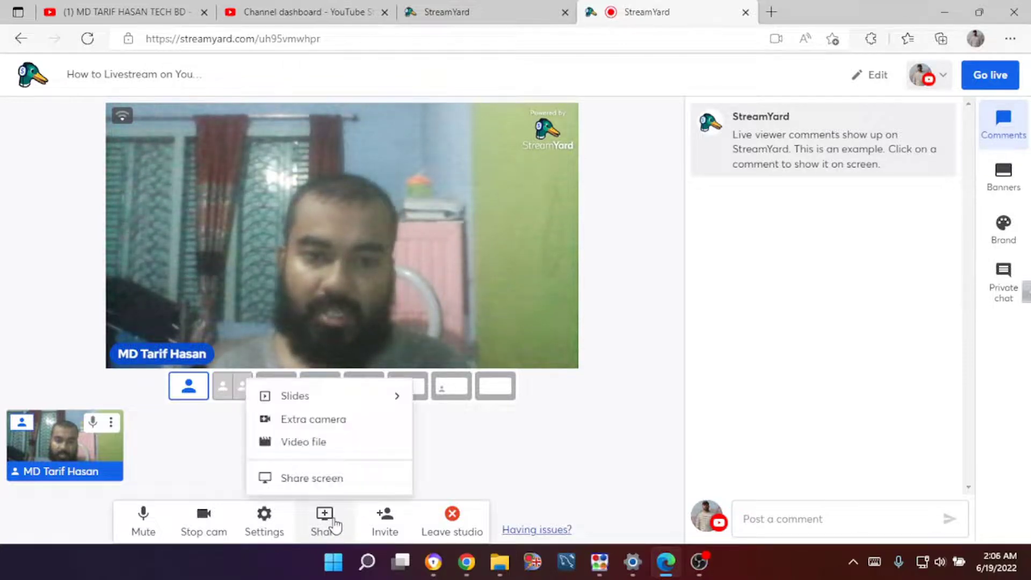
{"action": "left_click", "coordinate": [325, 479]}
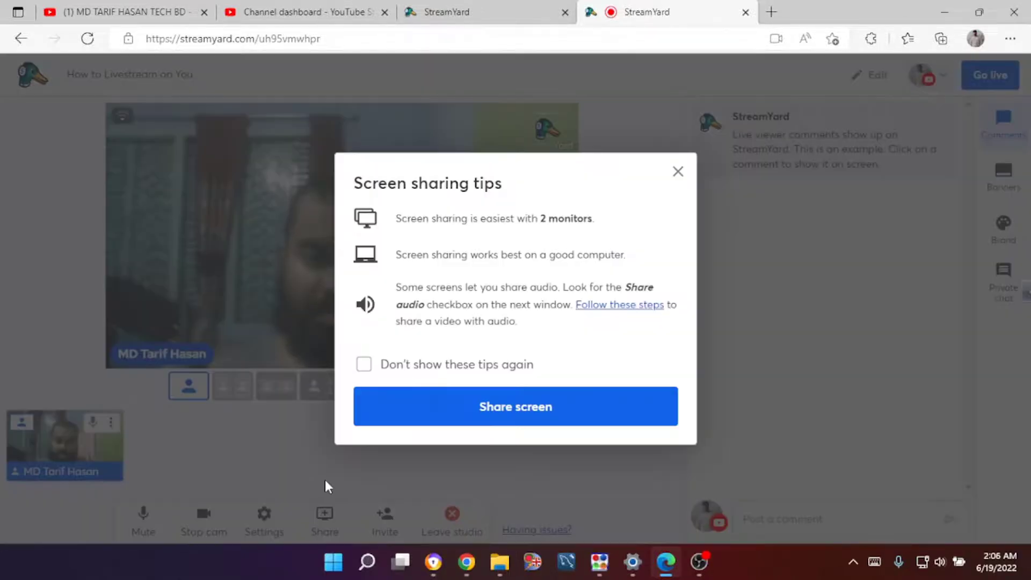
{"action": "left_click", "coordinate": [507, 414]}
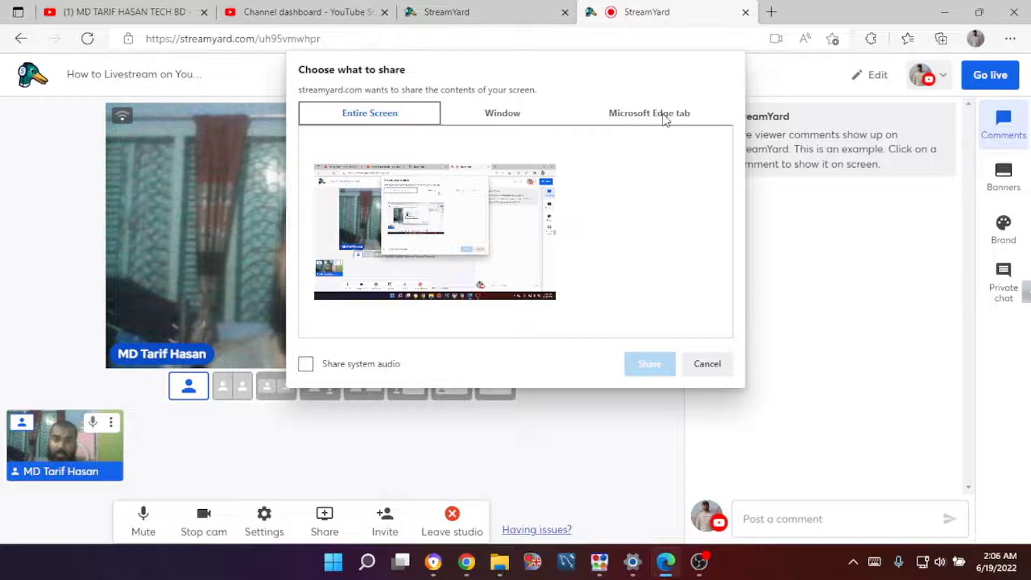
{"action": "left_click", "coordinate": [426, 237]}
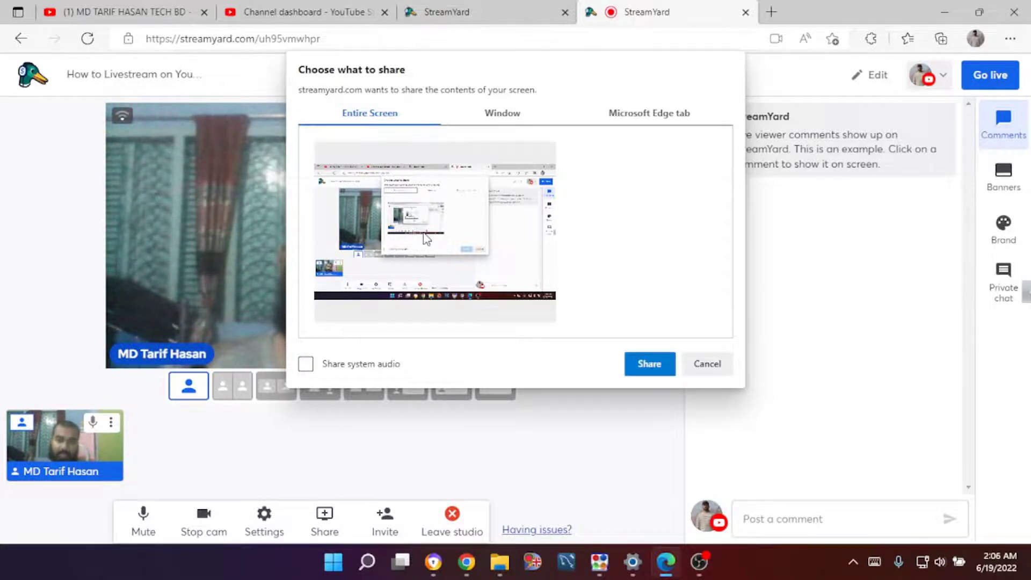
{"action": "left_click", "coordinate": [631, 364]}
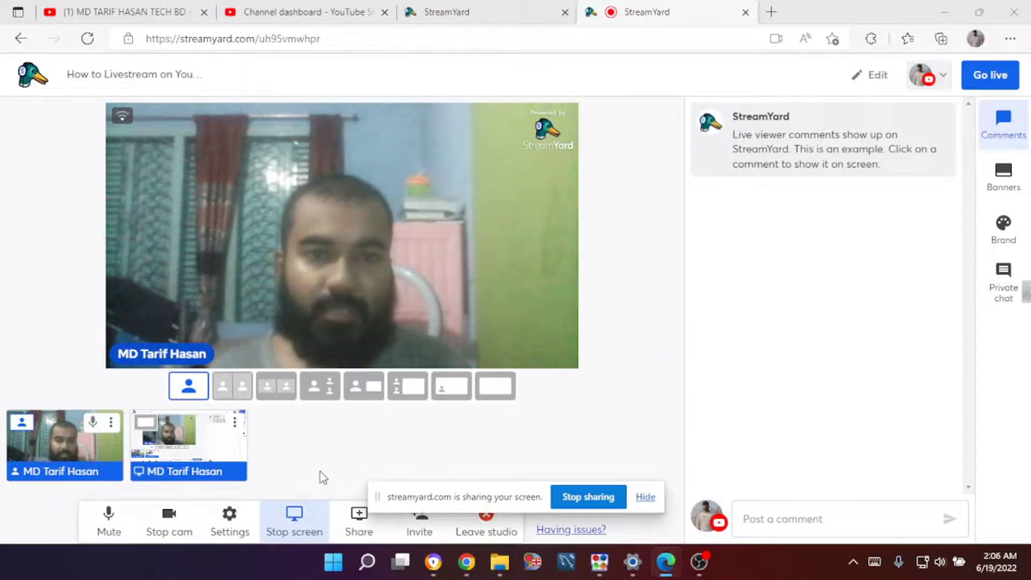
{"action": "left_click", "coordinate": [176, 430]}
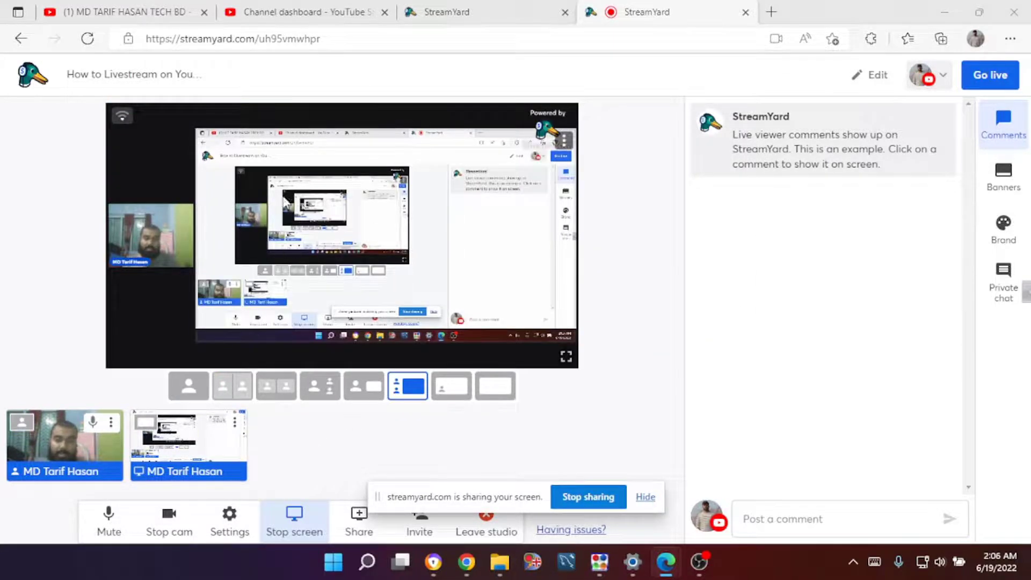
Try the Cinema layout and the camera-in-corner layout, and return to the layout with a small camera beside the shared screen
{"action": "mouse_move", "coordinate": [149, 237]}
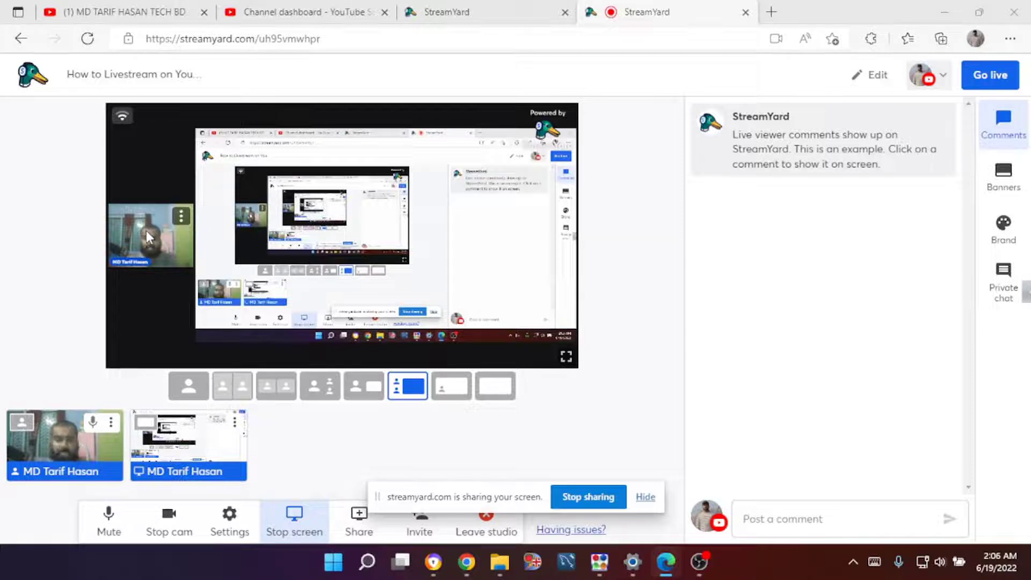
{"action": "left_click", "coordinate": [489, 391]}
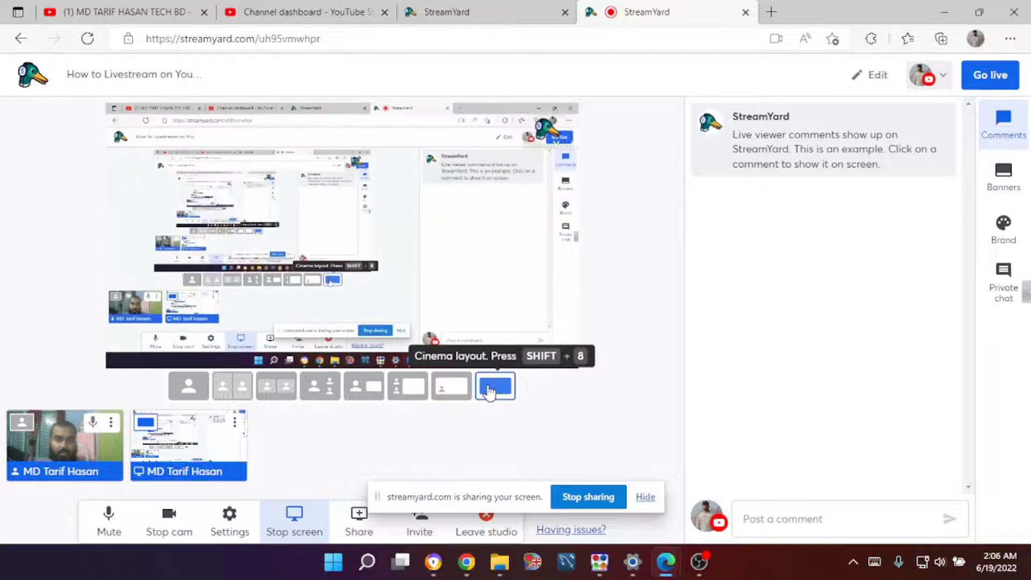
{"action": "left_click", "coordinate": [440, 391]}
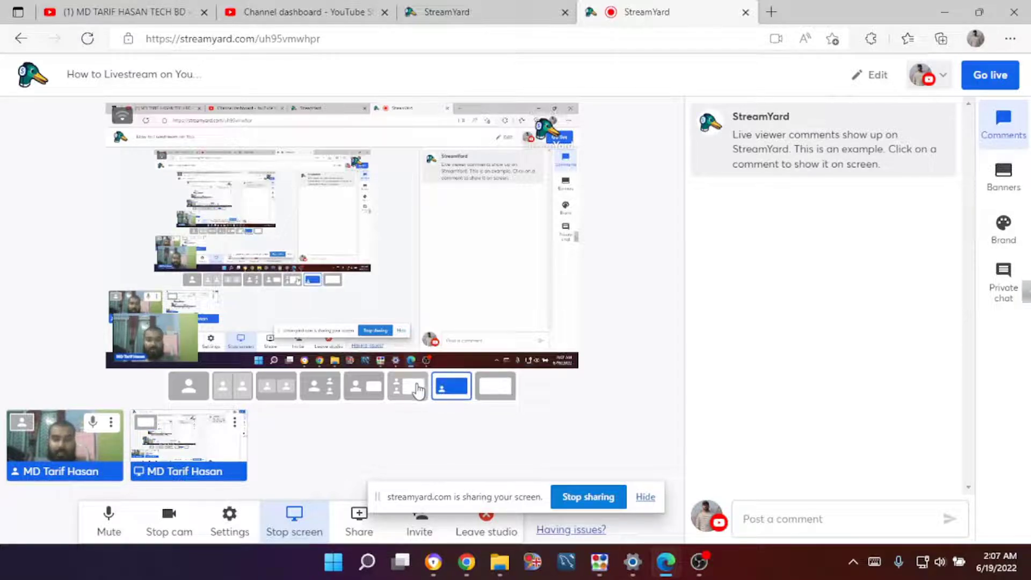
{"action": "left_click", "coordinate": [410, 396]}
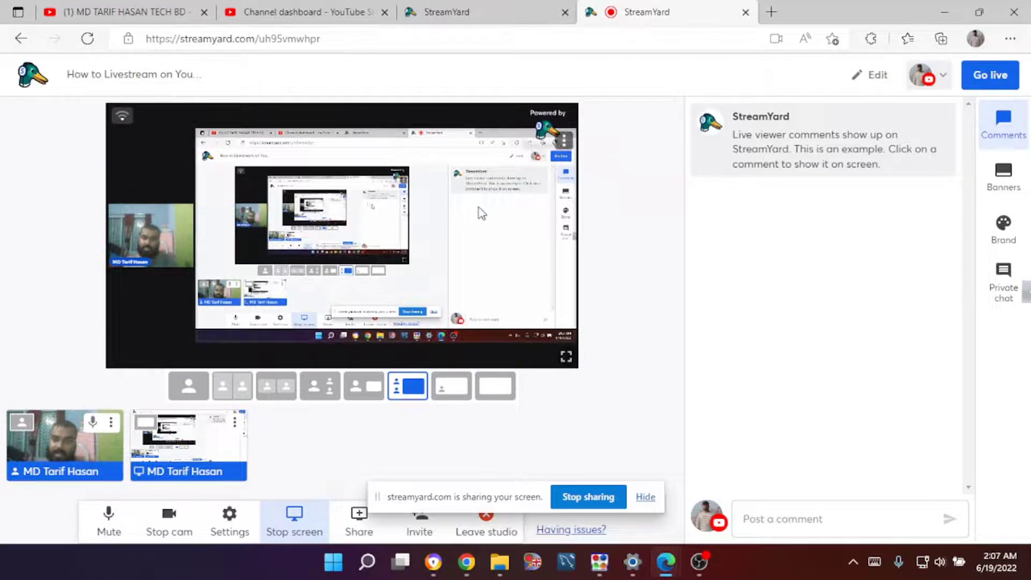
Try the Spotlight, Group and Solo layouts, and switch to the layout with the camera in the corner of the shared screen
{"action": "left_click", "coordinate": [369, 398]}
{"action": "left_click", "coordinate": [321, 393]}
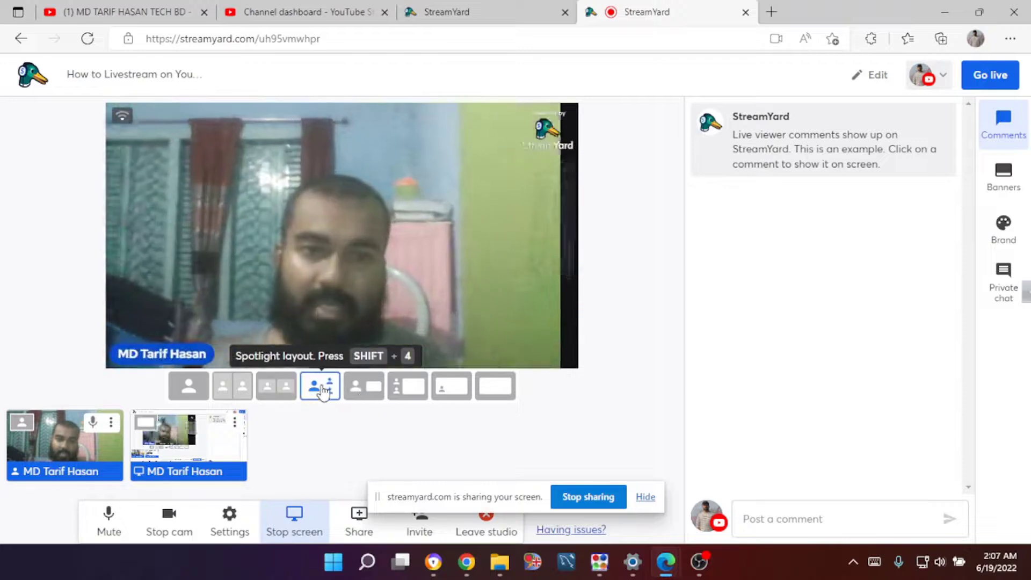
{"action": "left_click", "coordinate": [271, 396]}
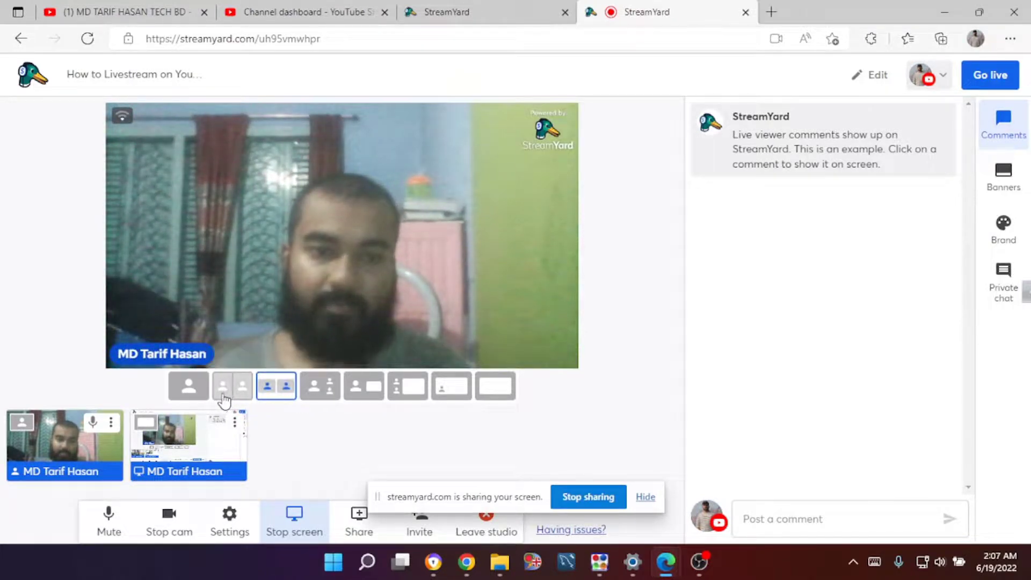
{"action": "left_click", "coordinate": [184, 395]}
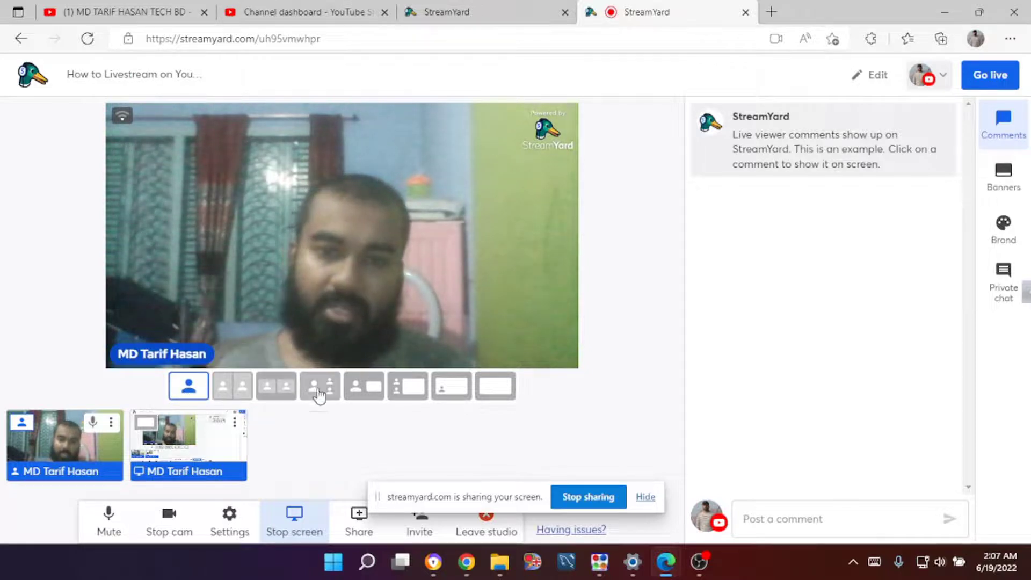
{"action": "left_click", "coordinate": [440, 391]}
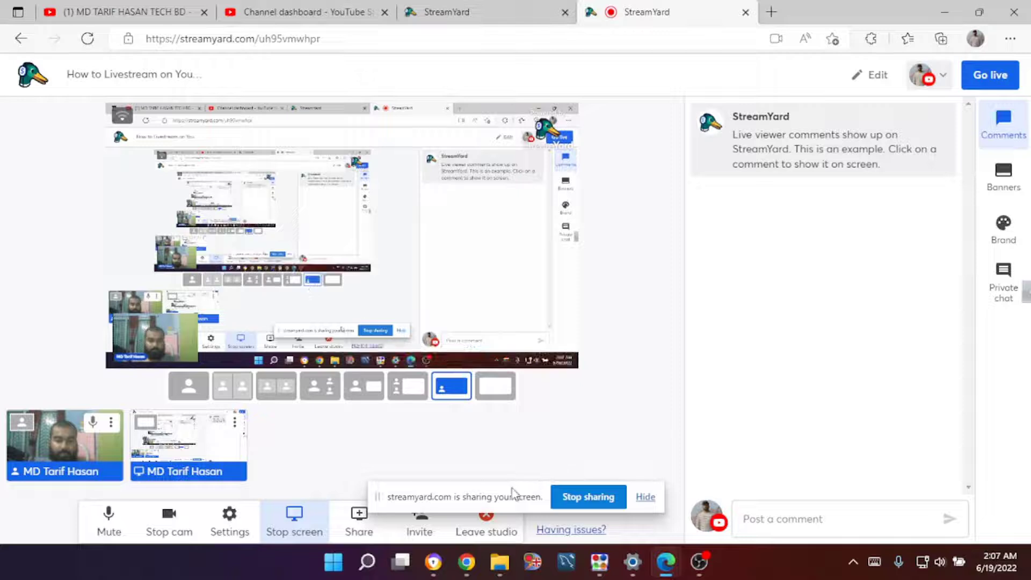
Move the screen-sharing notice off the studio controls and copy the guest invitation link to the clipboard
{"action": "left_click_drag", "start_coordinate": [516, 493], "coordinate": [541, 412]}
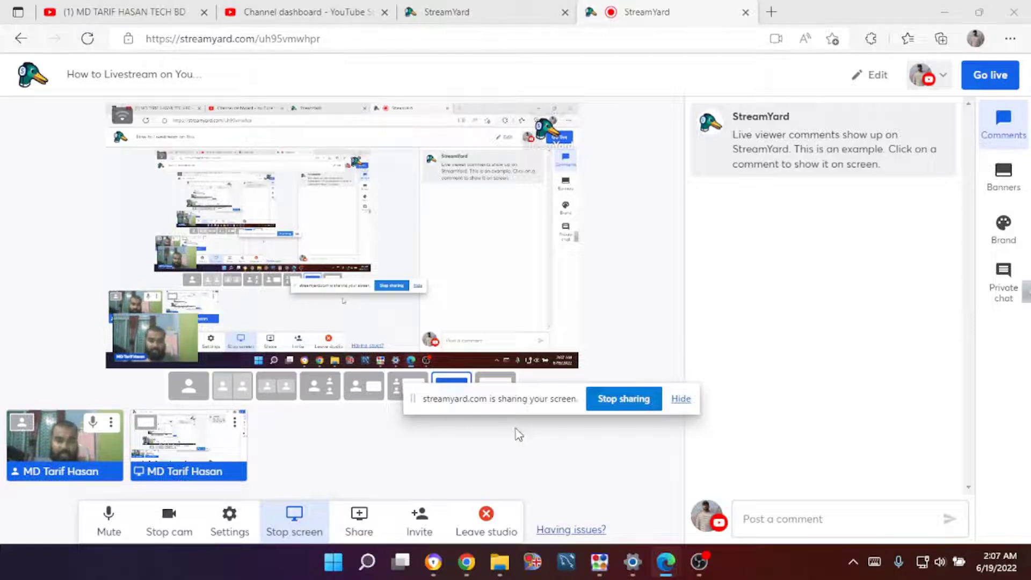
{"action": "left_click", "coordinate": [420, 516]}
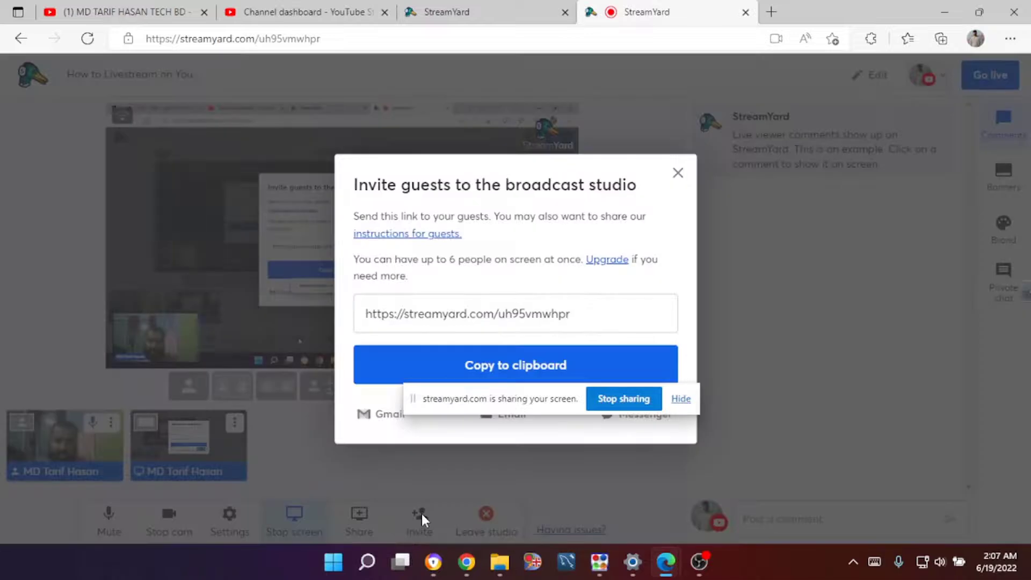
{"action": "left_click", "coordinate": [475, 365]}
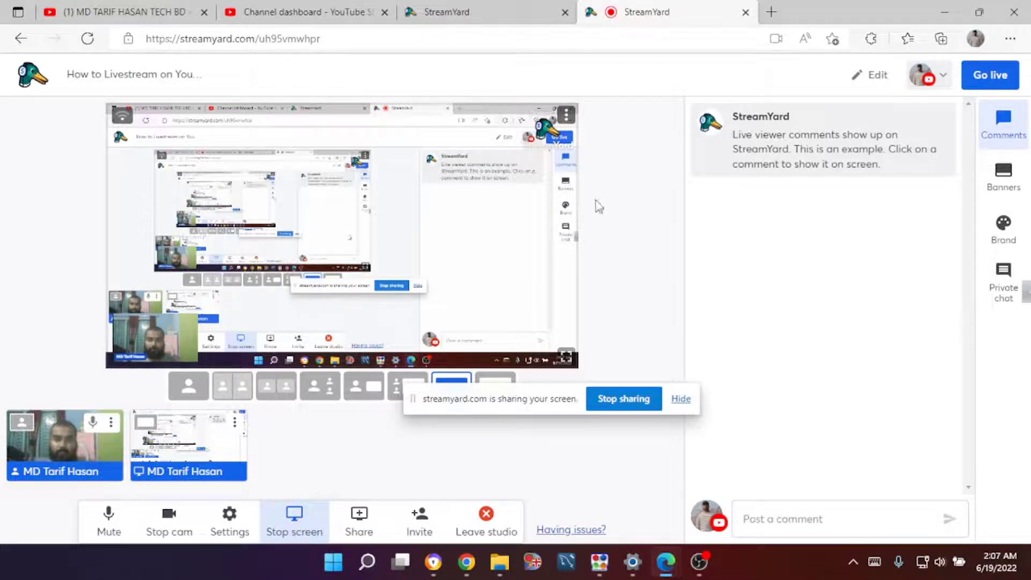
Open the copied invitation link in the other browser and enter the studio as a second participant with the prefilled display name
{"action": "left_click", "coordinate": [434, 562]}
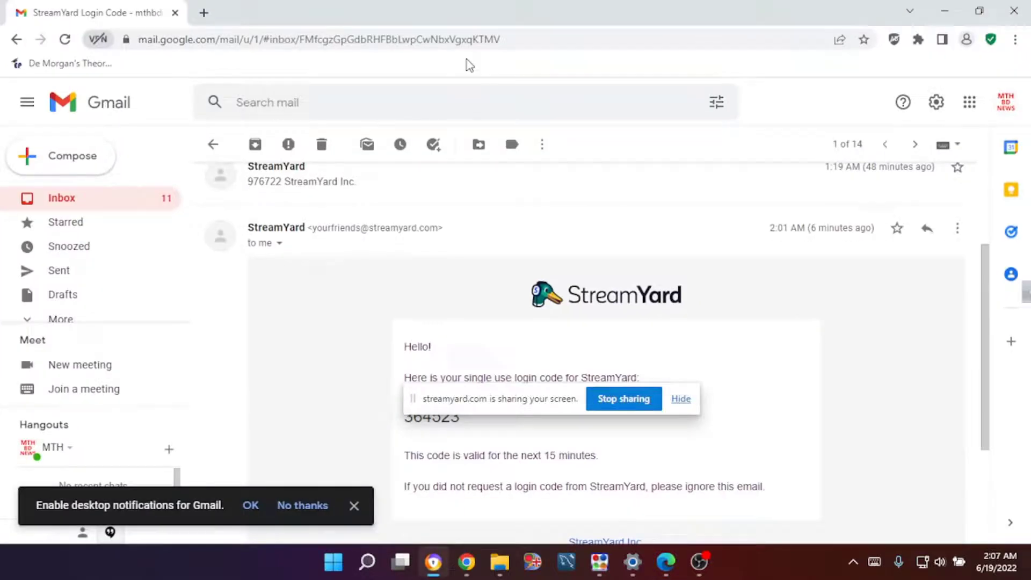
{"action": "left_click", "coordinate": [202, 13]}
{"action": "key", "text": "ctrl+v"}
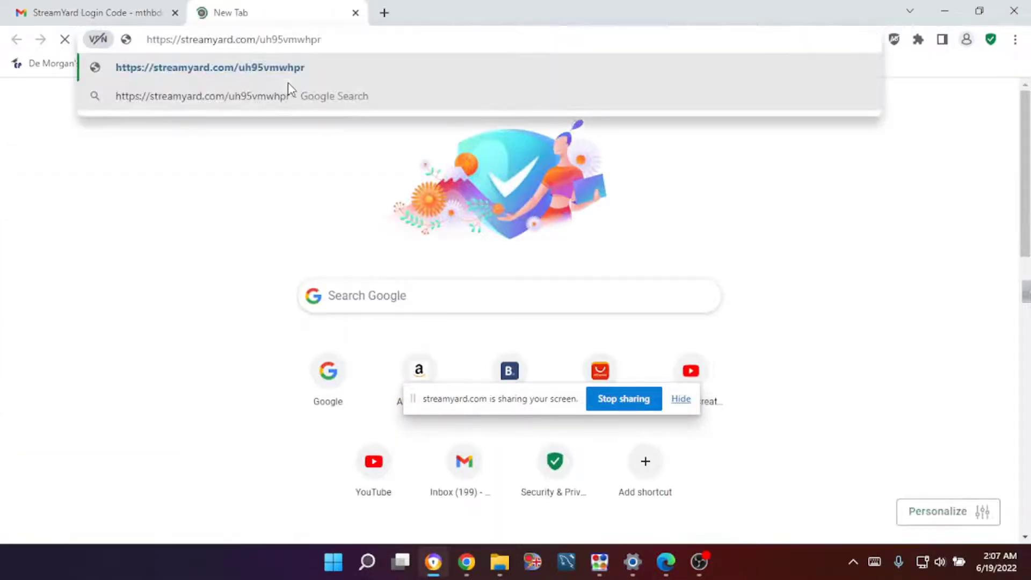
{"action": "key", "text": "Return"}
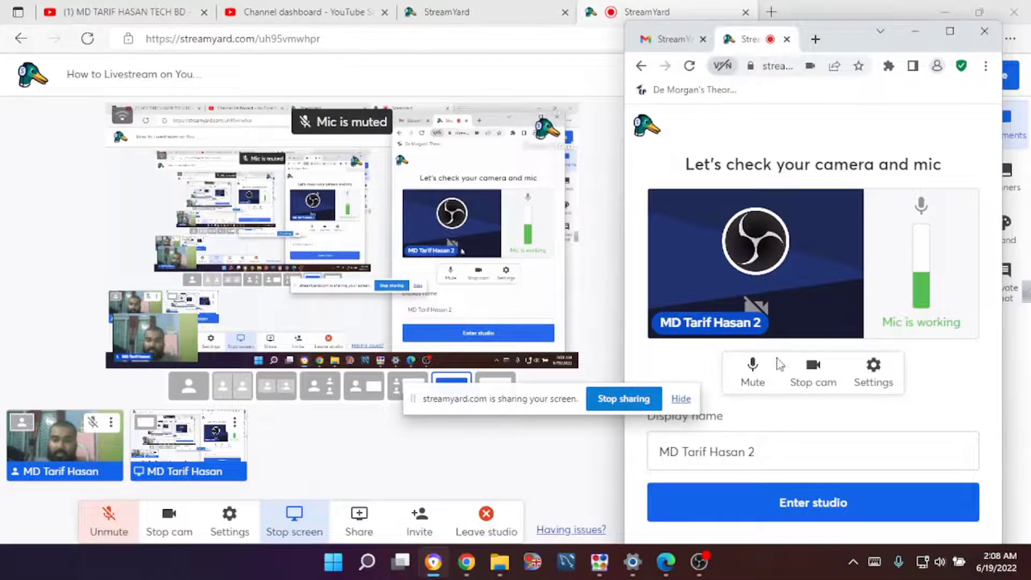
{"action": "left_click", "coordinate": [764, 454]}
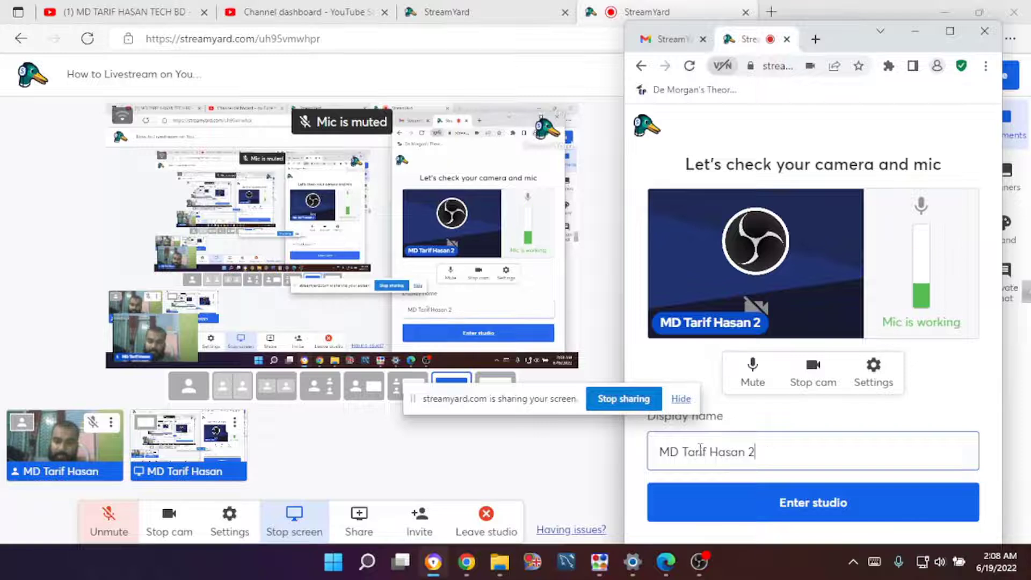
{"action": "left_click", "coordinate": [800, 503]}
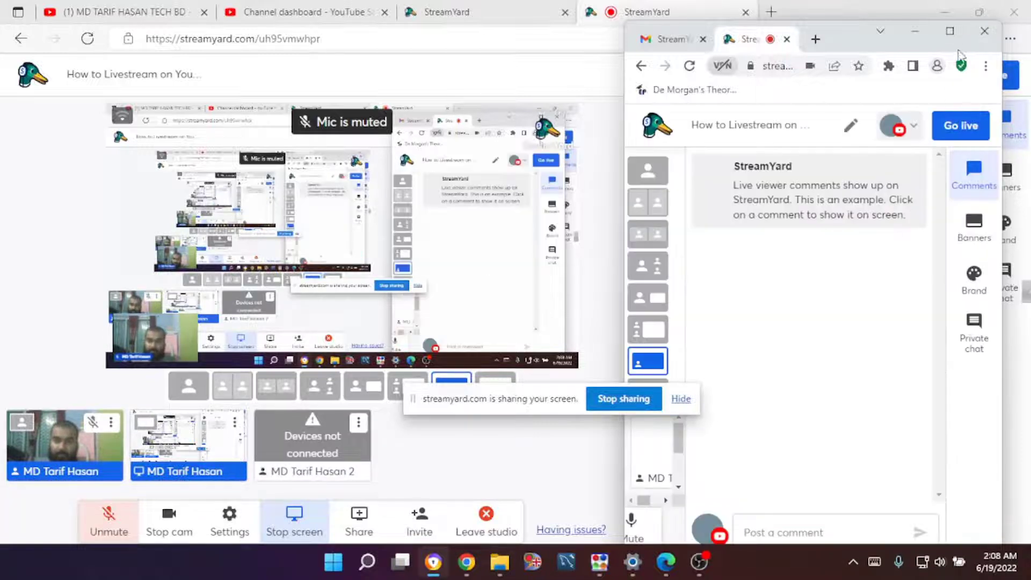
Return to the host's studio window and add the second participant's feed to the stream
{"action": "left_click", "coordinate": [919, 39]}
{"action": "mouse_move", "coordinate": [314, 459]}
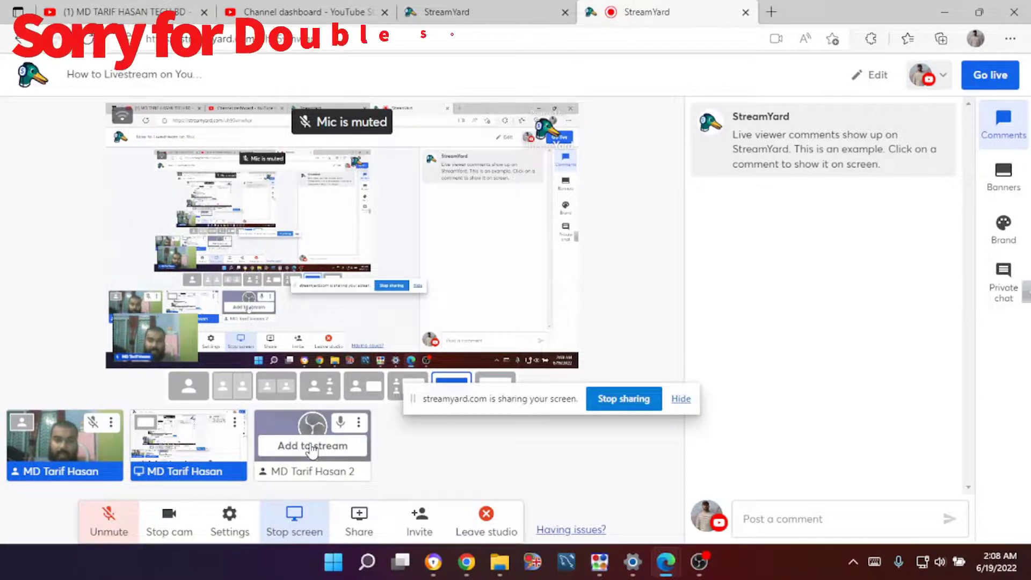
{"action": "left_click", "coordinate": [311, 447]}
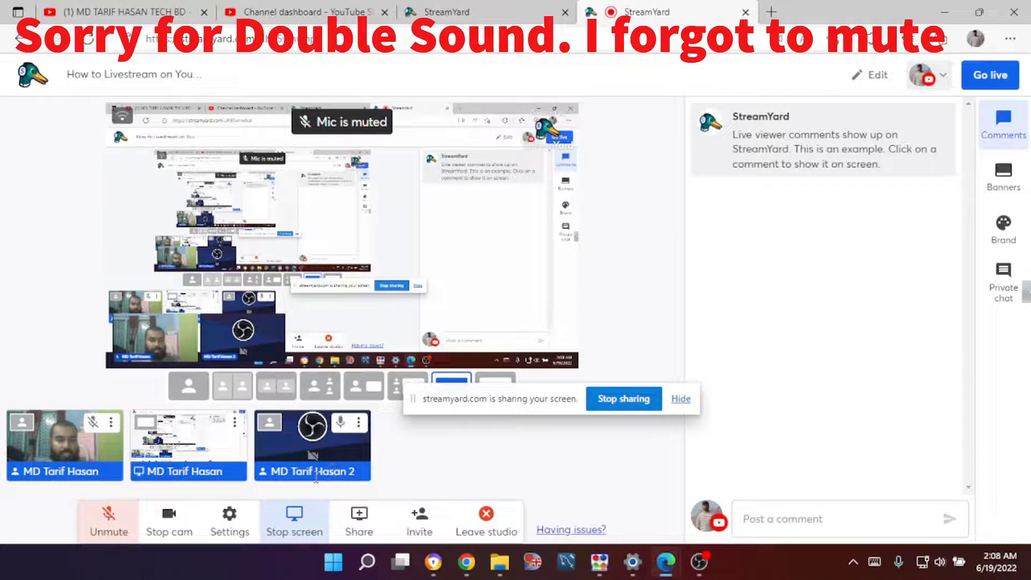
Try the Cropped, Solo and Group layouts with the host's and second participant's feeds
{"action": "left_click", "coordinate": [241, 396]}
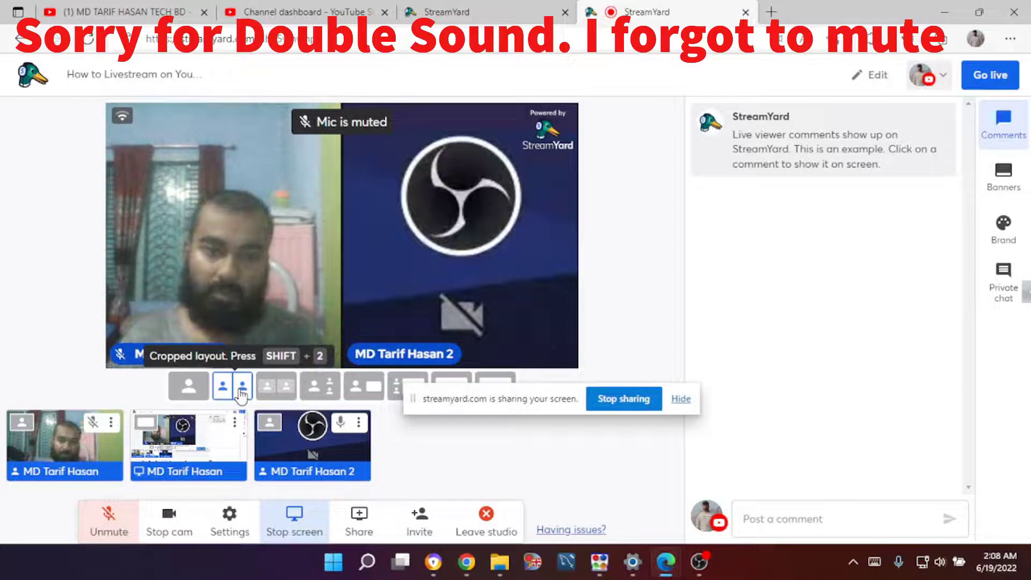
{"action": "left_click", "coordinate": [189, 391]}
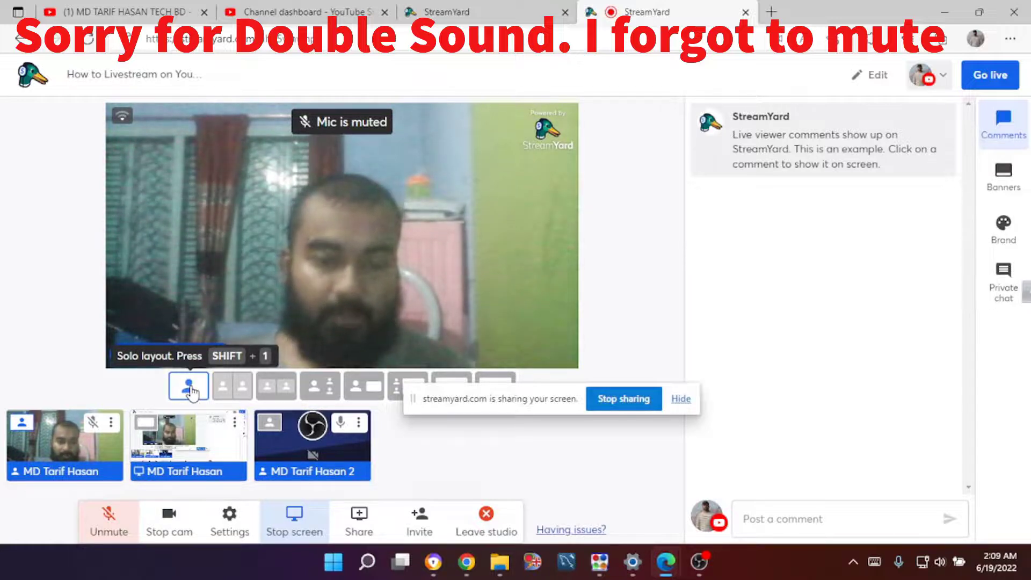
{"action": "left_click", "coordinate": [281, 382]}
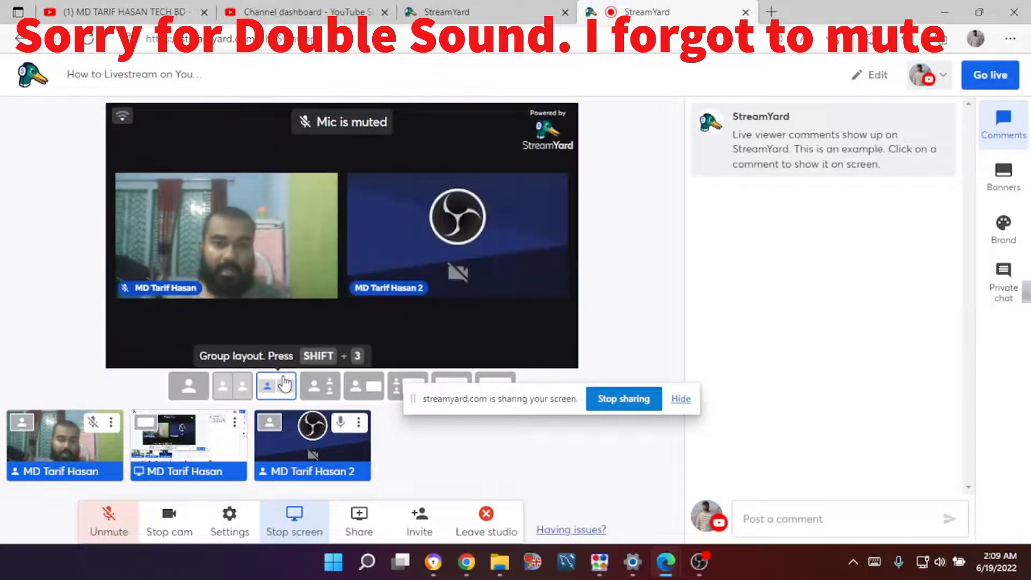
Switch to the layout showing only the shared screen and remove the second participant from the stream
{"action": "left_click_drag", "start_coordinate": [496, 397], "coordinate": [538, 475]}
{"action": "left_click", "coordinate": [497, 385]}
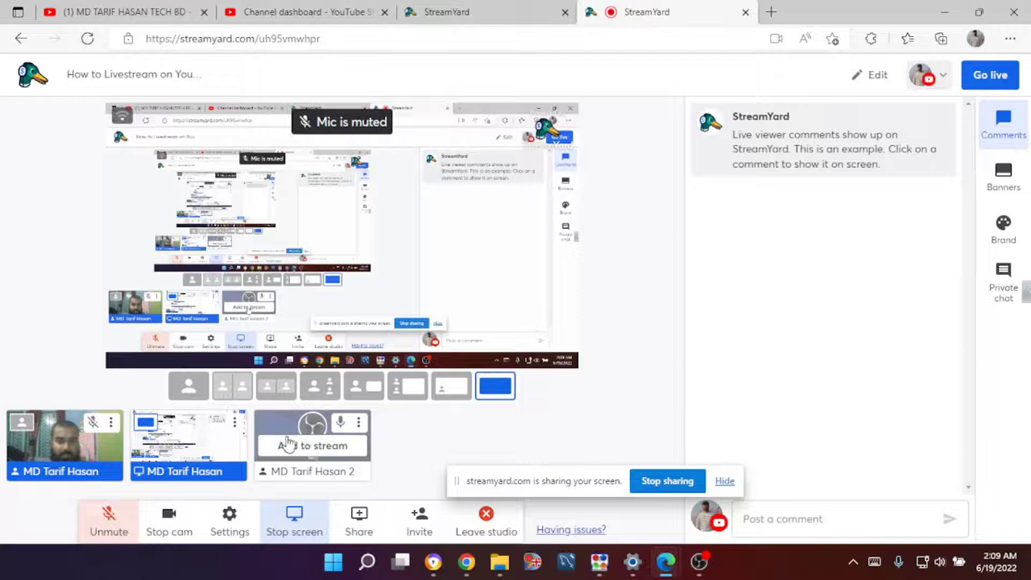
{"action": "left_click", "coordinate": [303, 438]}
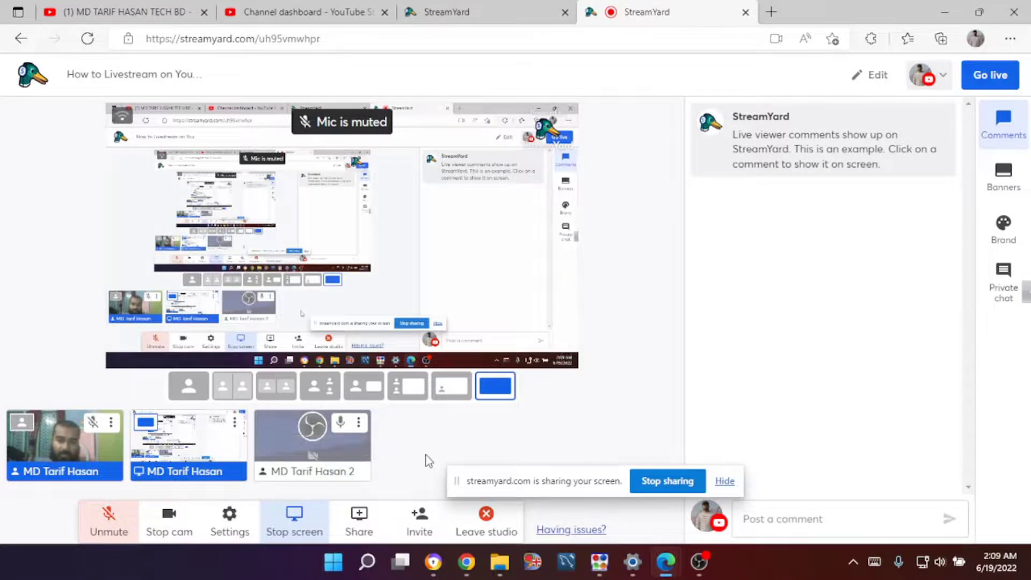
Test the host's microphone by unmuting and muting it repeatedly, and stop the camera
{"action": "left_click", "coordinate": [109, 518]}
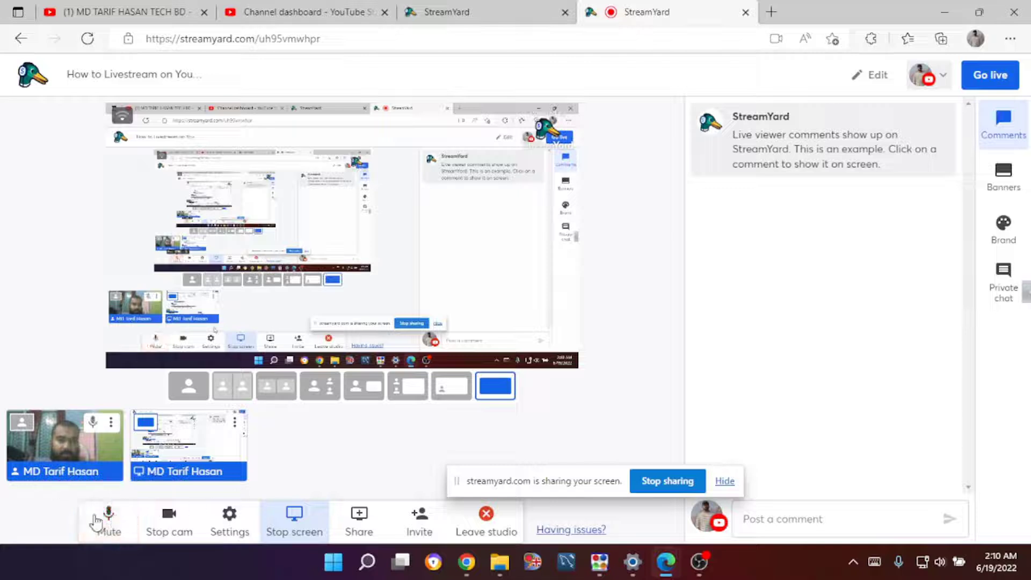
{"action": "left_click", "coordinate": [96, 520]}
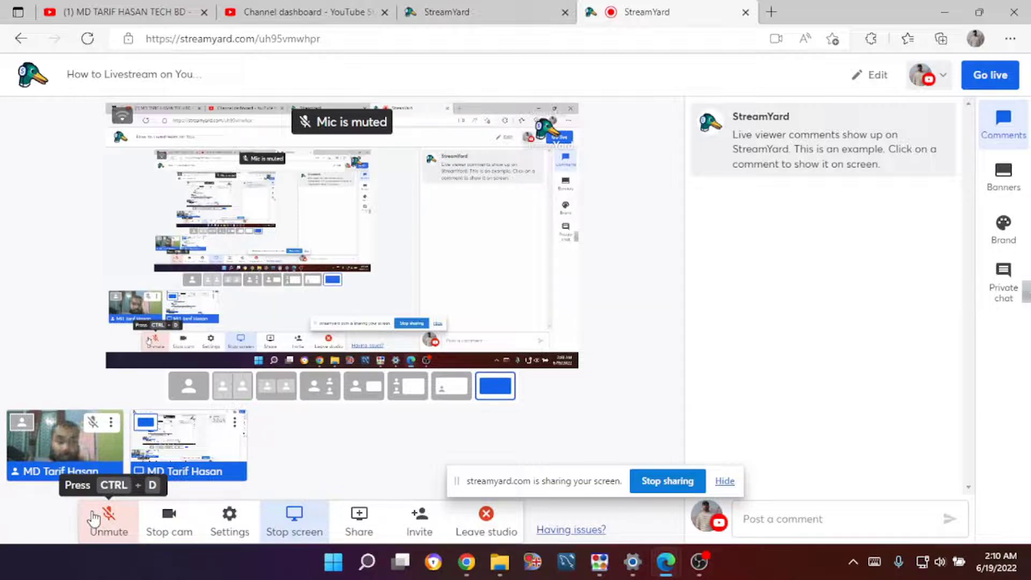
{"action": "left_click", "coordinate": [106, 517]}
{"action": "left_click", "coordinate": [106, 517]}
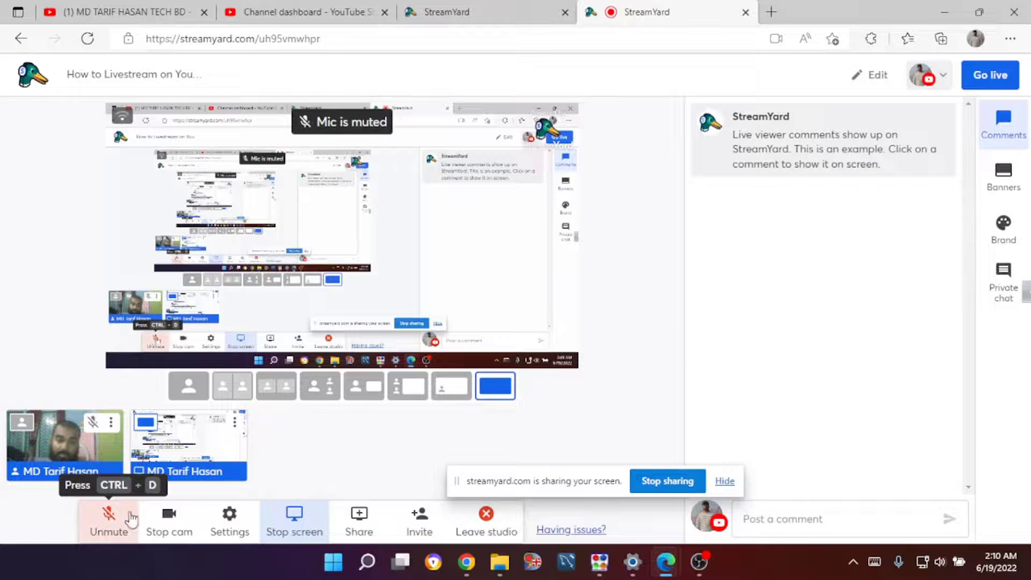
{"action": "left_click", "coordinate": [164, 521]}
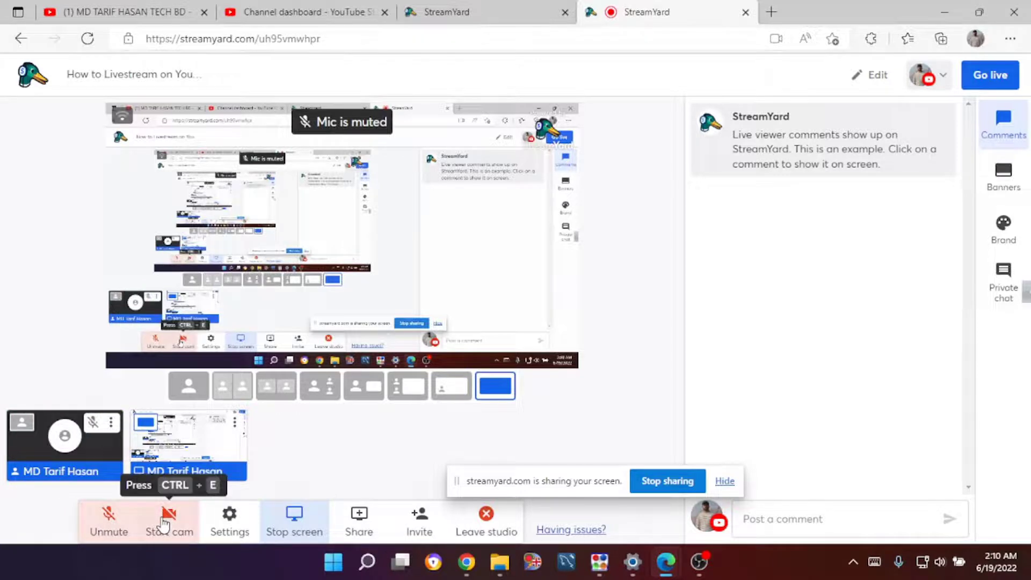
Replace the host's display name with a shorter version of the name, and turn the microphone and camera back on
{"action": "left_click", "coordinate": [52, 471]}
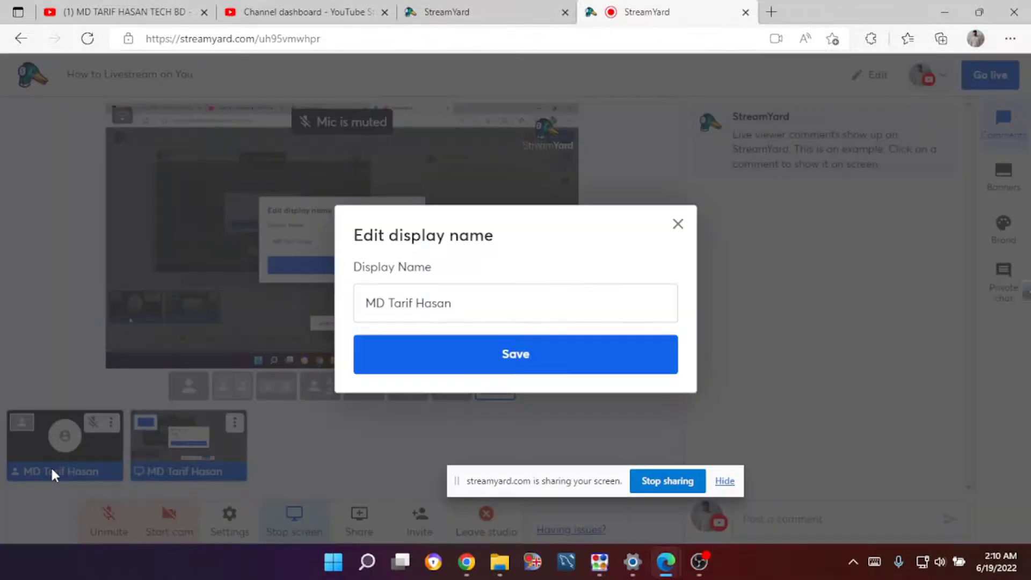
{"action": "left_click", "coordinate": [464, 304]}
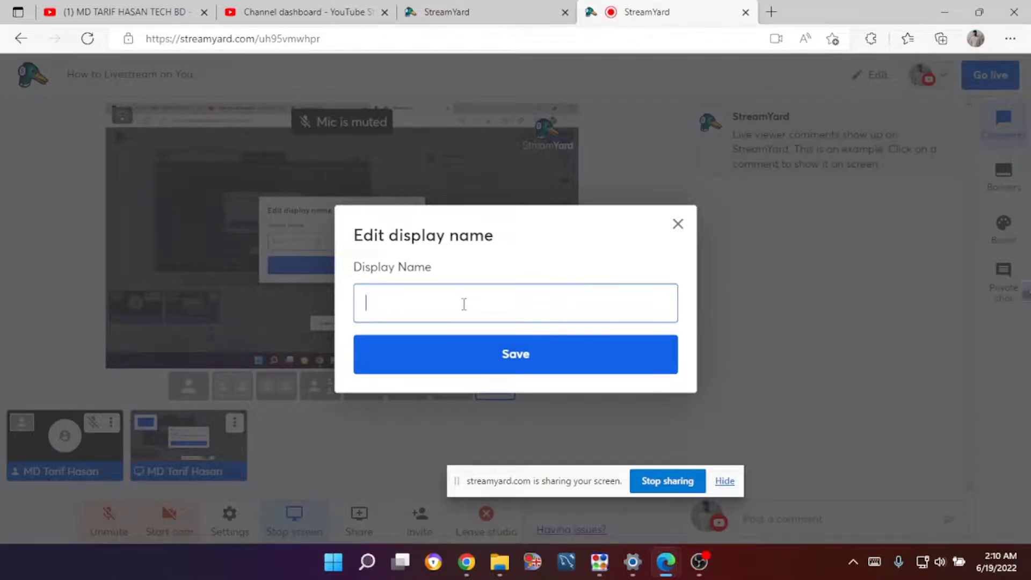
{"action": "type", "text": "tarif hasan"}
{"action": "left_click", "coordinate": [516, 339]}
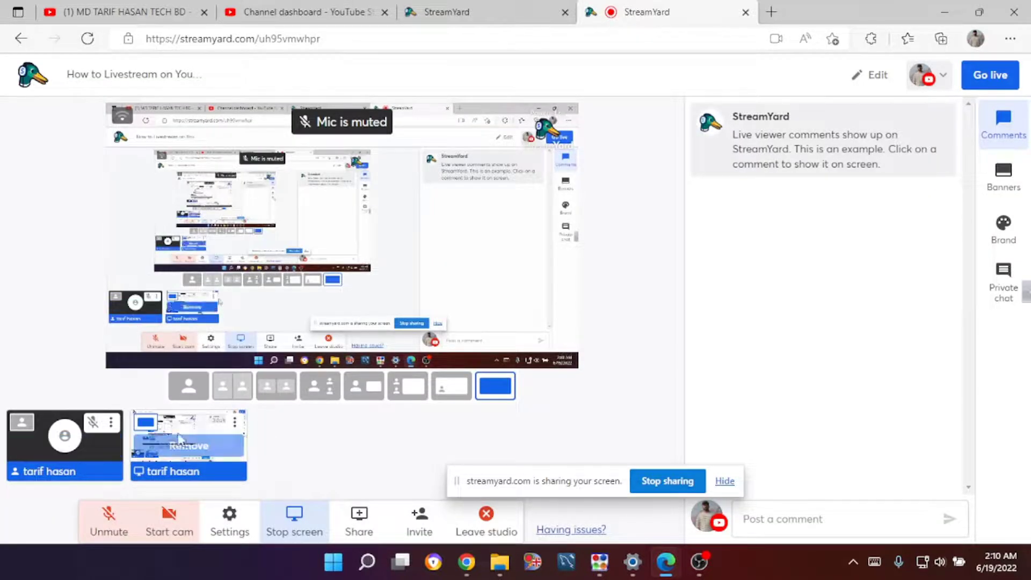
{"action": "left_click", "coordinate": [108, 518]}
{"action": "left_click", "coordinate": [160, 519]}
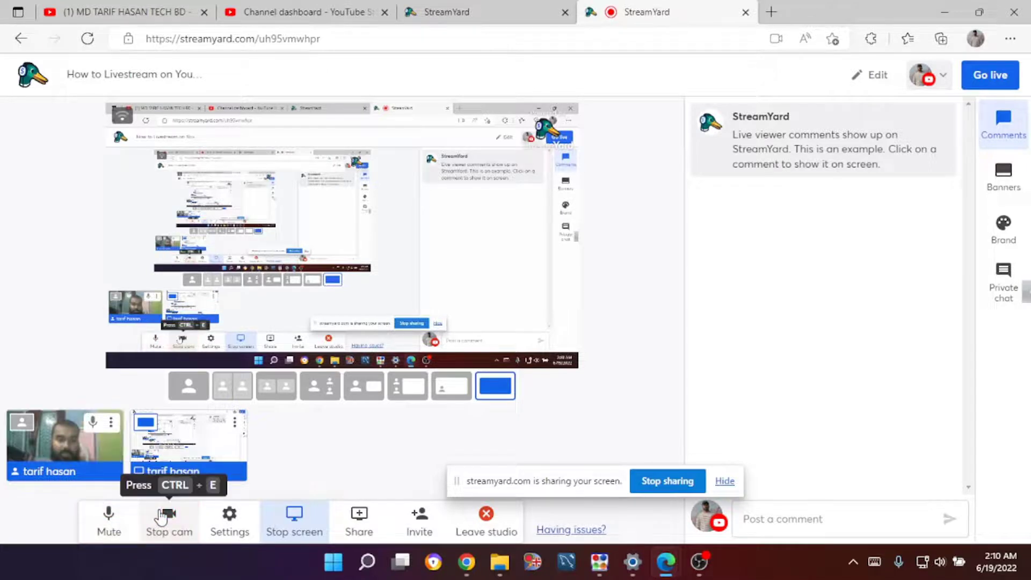
Review the ways to send the guest invitation link, and close the invitation dialog
{"action": "left_click", "coordinate": [415, 517]}
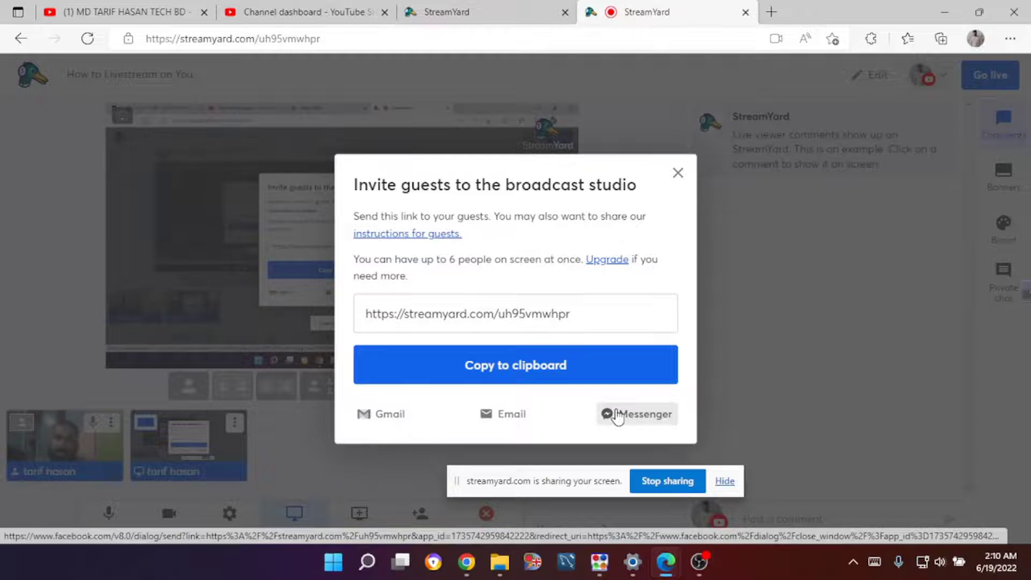
{"action": "left_click", "coordinate": [679, 174]}
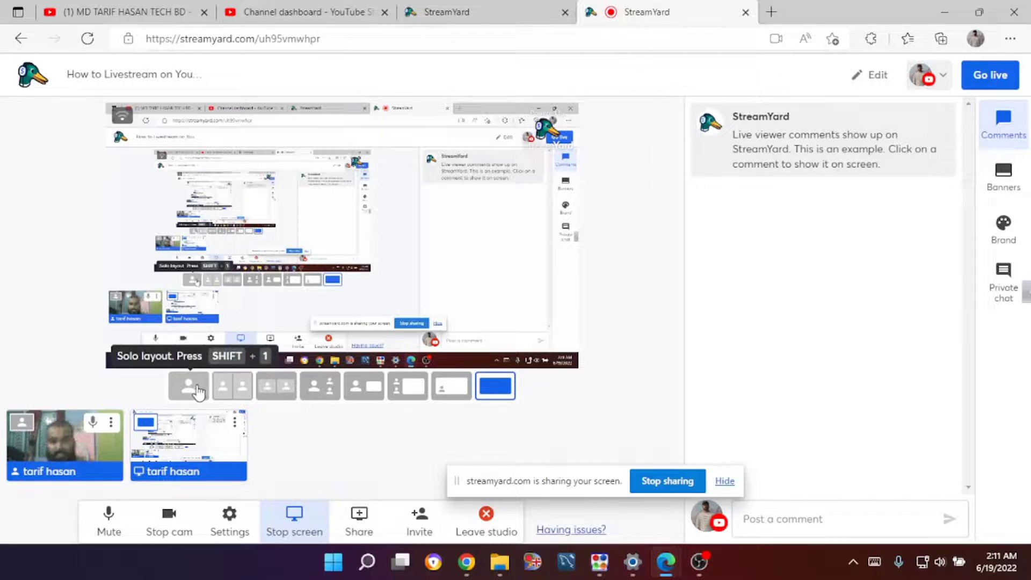
Switch to the layout with the camera in the corner of the shared screen and start the live broadcast
{"action": "left_click", "coordinate": [450, 390]}
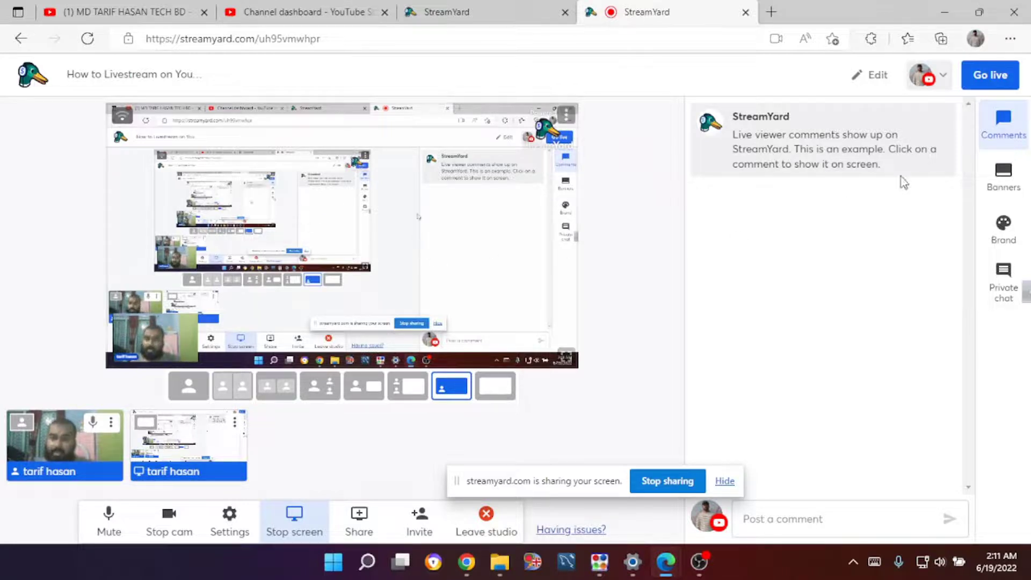
{"action": "left_click", "coordinate": [993, 80]}
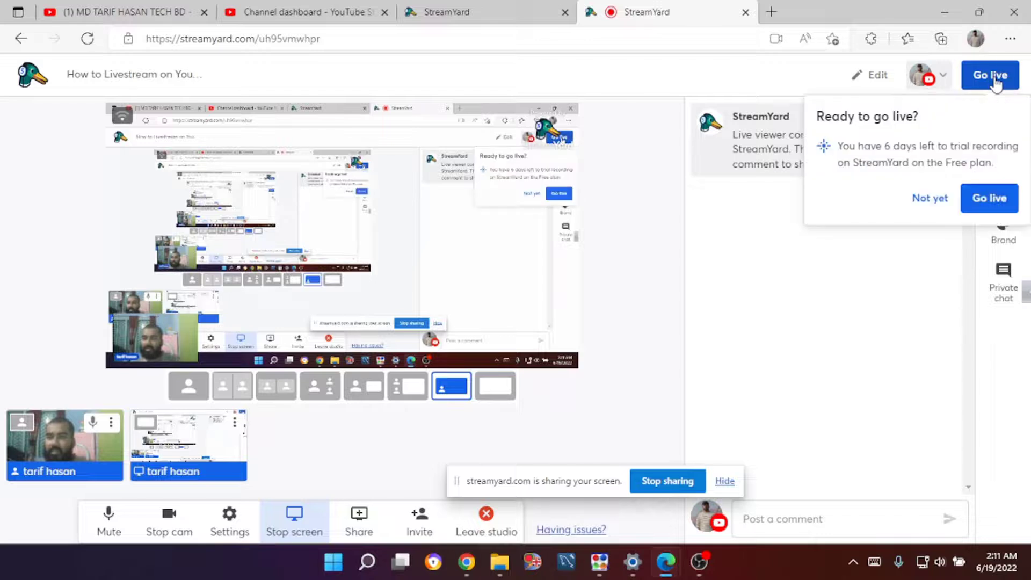
{"action": "left_click", "coordinate": [987, 205]}
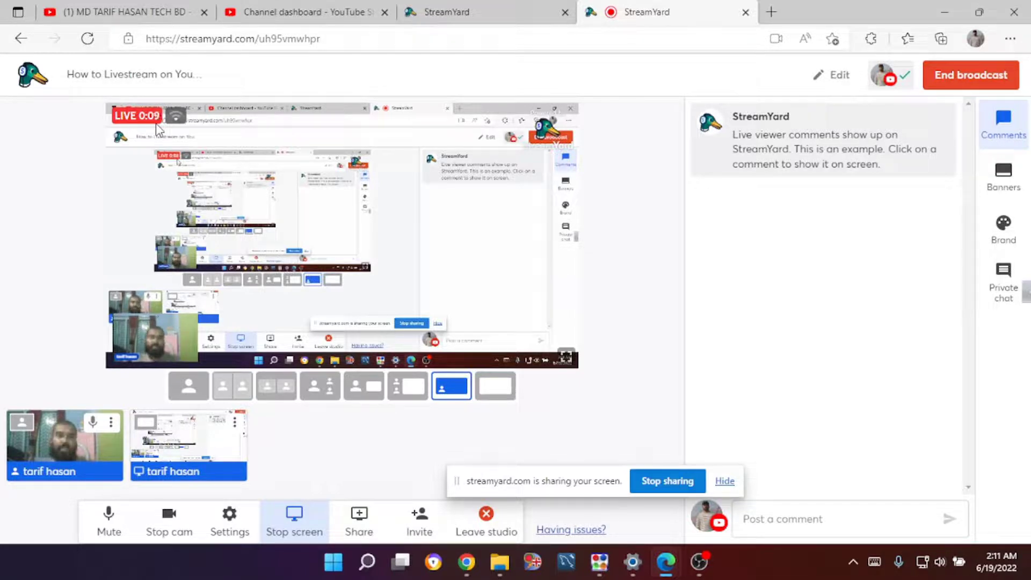
Reload the YouTube channel's videos page and open the channel's home section to check for the live broadcast
{"action": "left_click", "coordinate": [101, 4]}
{"action": "left_click", "coordinate": [179, 43]}
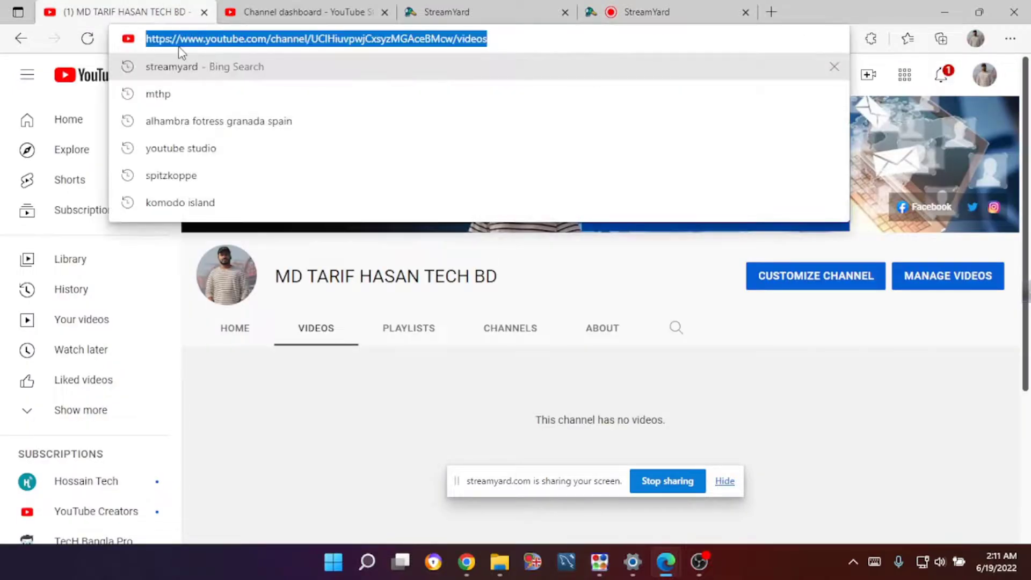
{"action": "key", "text": "Return"}
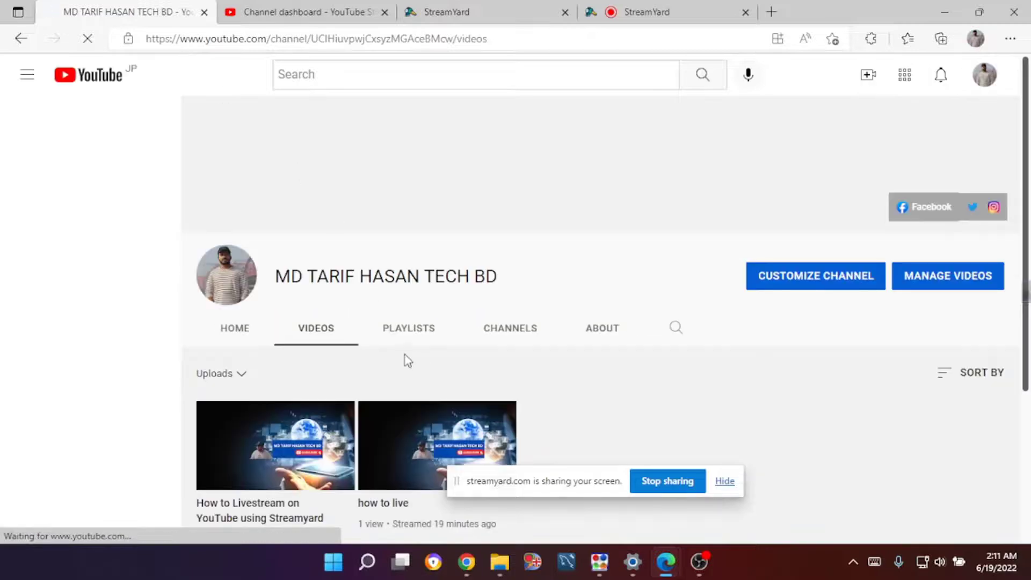
{"action": "left_click", "coordinate": [237, 257]}
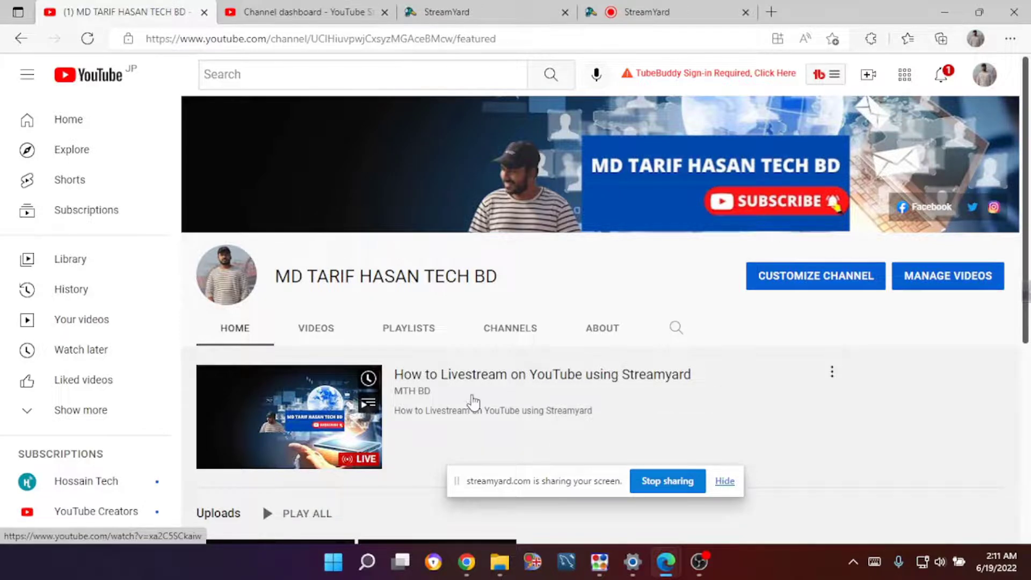
Open the "How to Livestream on YouTube using Streamyard" live stream from the channel home, pause its playback, and return to the channel page
{"action": "scroll", "coordinate": [472, 398], "scroll_direction": "down", "scroll_amount": 3}
{"action": "scroll", "coordinate": [430, 336], "scroll_direction": "up", "scroll_amount": 3}
{"action": "left_click", "coordinate": [317, 424]}
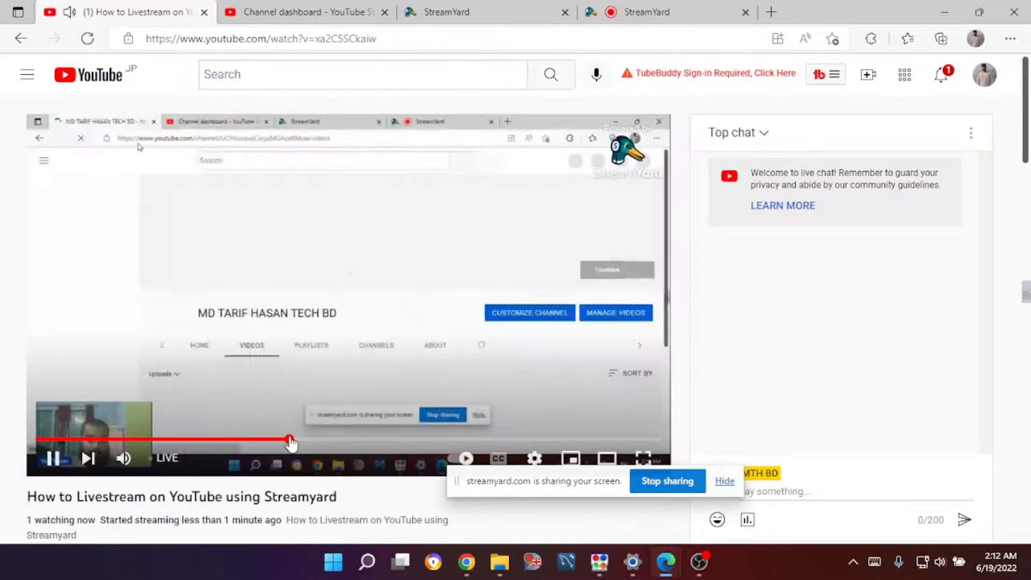
{"action": "left_click", "coordinate": [236, 370]}
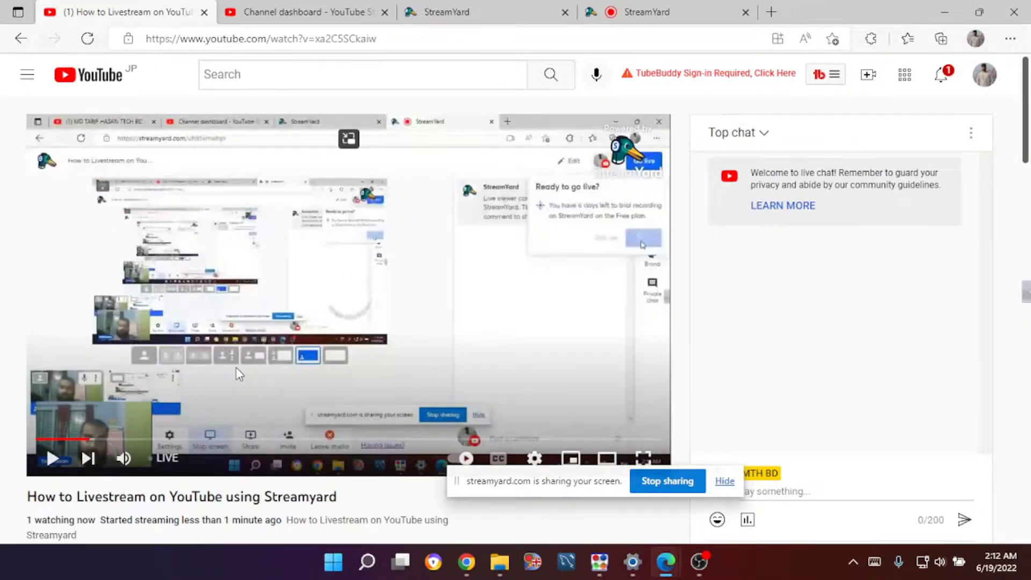
{"action": "left_click", "coordinate": [21, 38]}
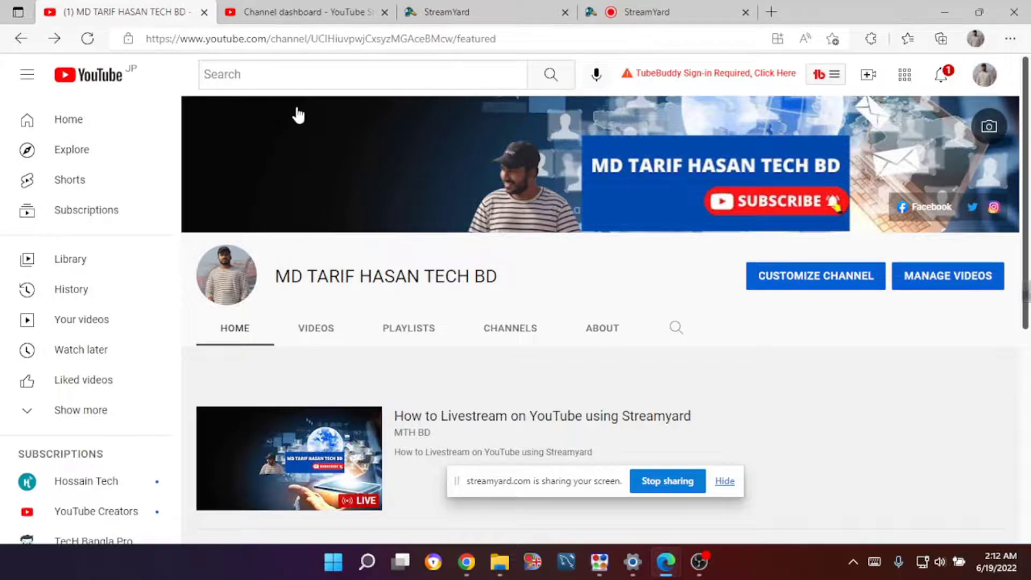
Switch to YouTube Studio and open the details of the "How to Livestream on YouTube using Streamyard" stream from the channel's live content
{"action": "left_click", "coordinate": [285, 8]}
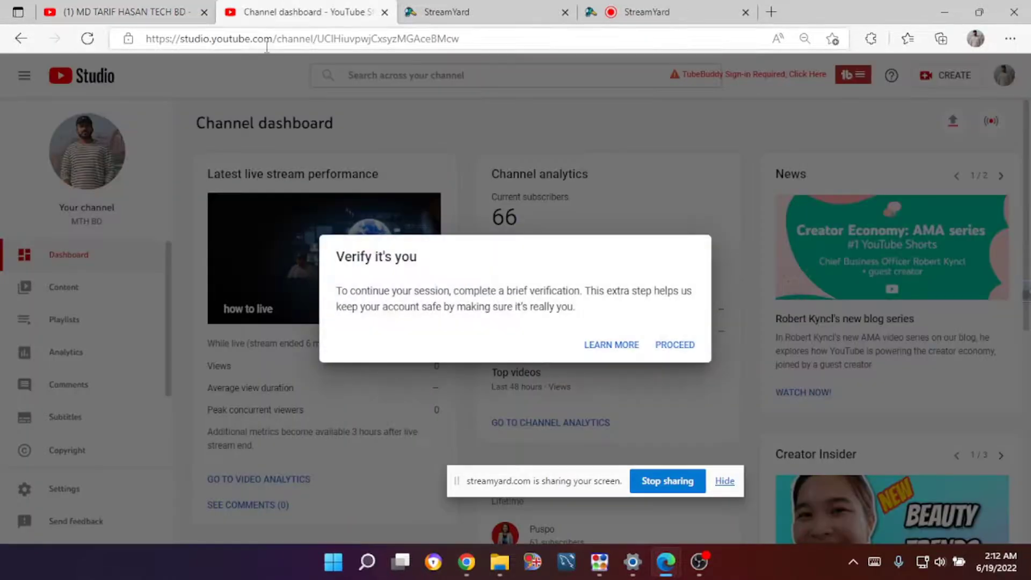
{"action": "left_click", "coordinate": [334, 43]}
{"action": "key", "text": "Return"}
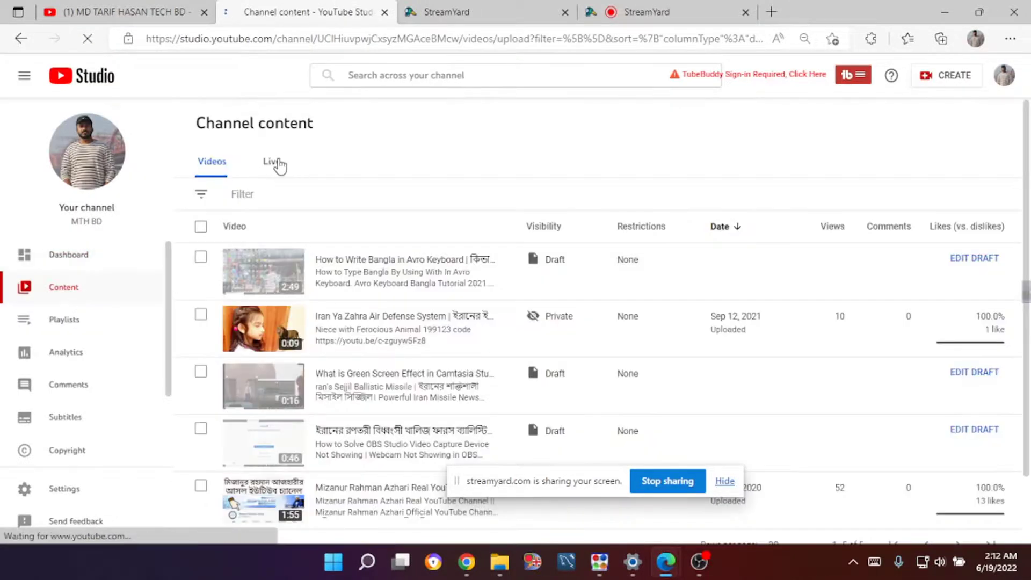
{"action": "left_click", "coordinate": [275, 162]}
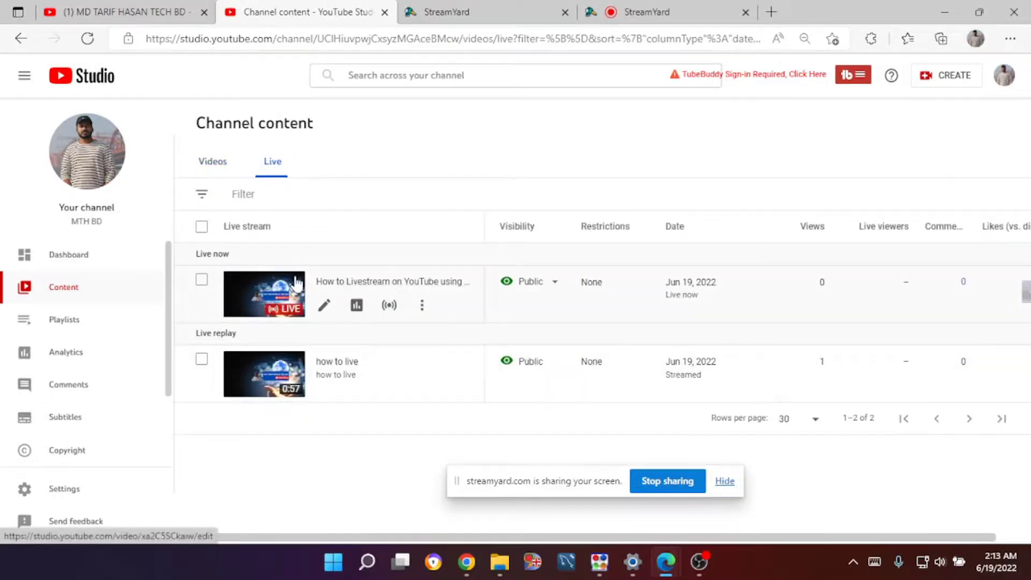
{"action": "left_click", "coordinate": [325, 308]}
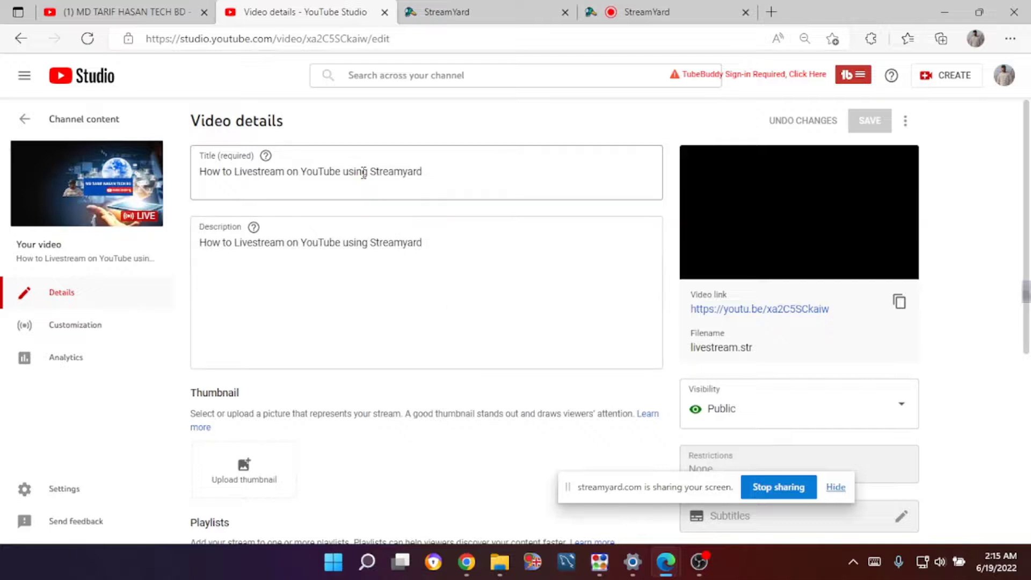
Expand the stream's additional settings and review the audience, paid promotion, tags, language, recording, license, category and comment options
{"action": "scroll", "coordinate": [362, 222], "scroll_direction": "down", "scroll_amount": 6}
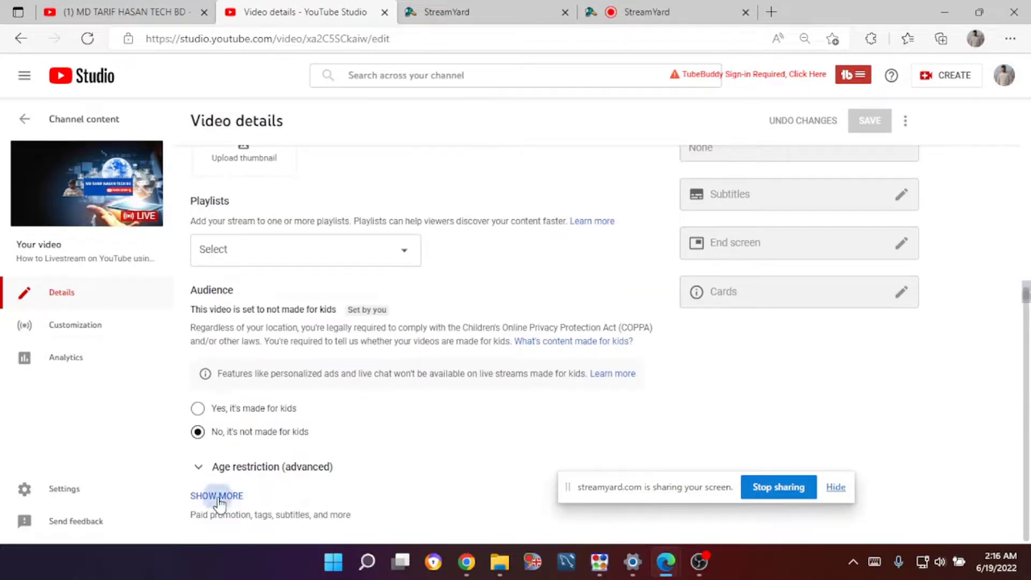
{"action": "left_click", "coordinate": [212, 499]}
{"action": "scroll", "coordinate": [428, 469], "scroll_direction": "down", "scroll_amount": 2}
{"action": "scroll", "coordinate": [428, 469], "scroll_direction": "down", "scroll_amount": 13}
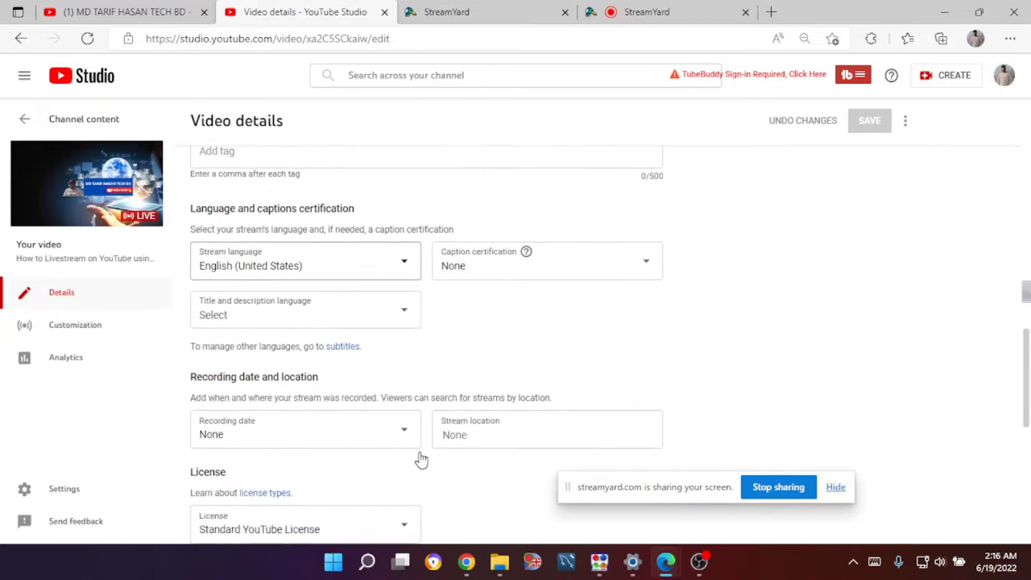
{"action": "scroll", "coordinate": [423, 457], "scroll_direction": "down", "scroll_amount": 8}
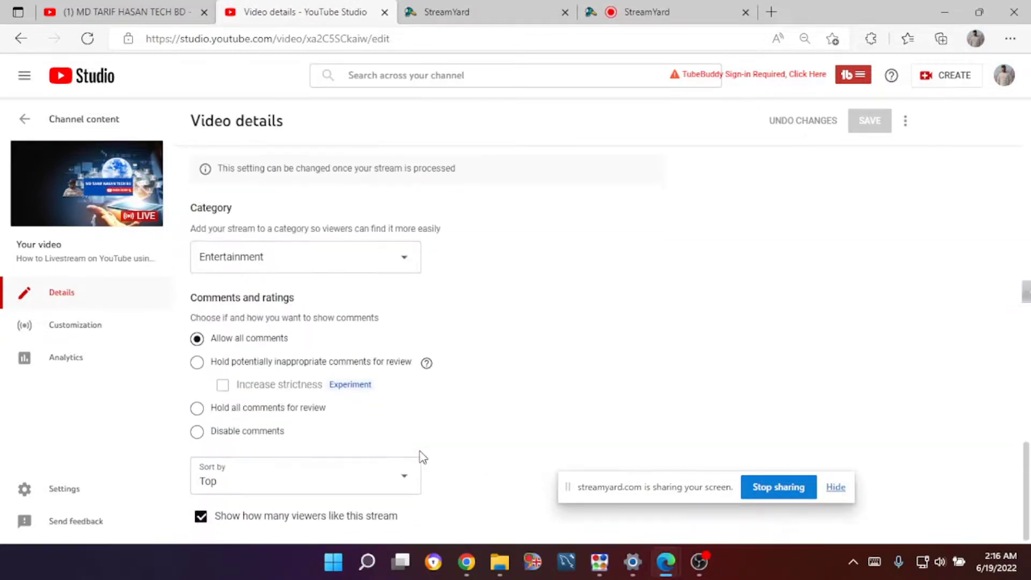
{"action": "scroll", "coordinate": [422, 458], "scroll_direction": "up", "scroll_amount": 5}
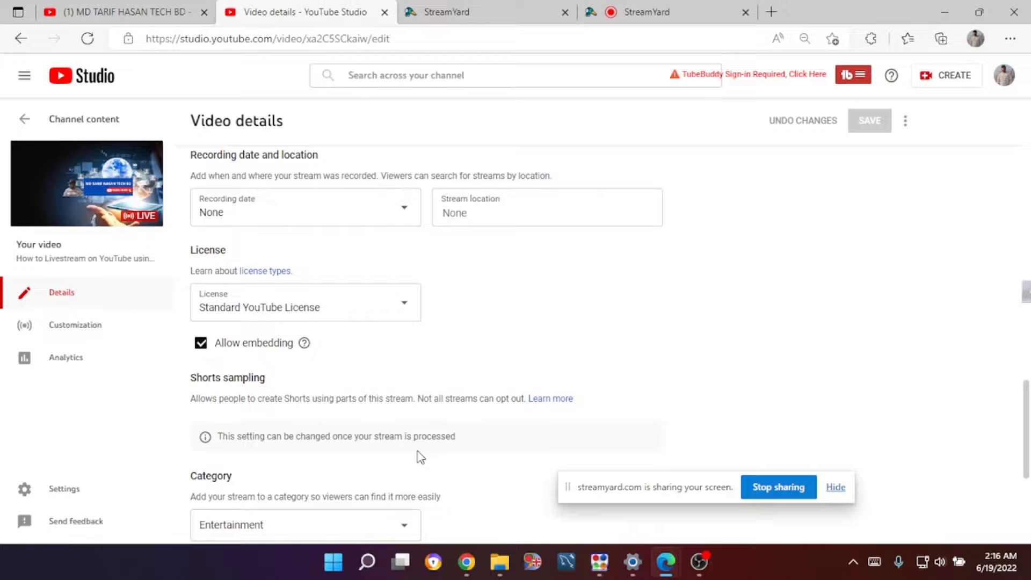
{"action": "scroll", "coordinate": [420, 458], "scroll_direction": "up", "scroll_amount": 1}
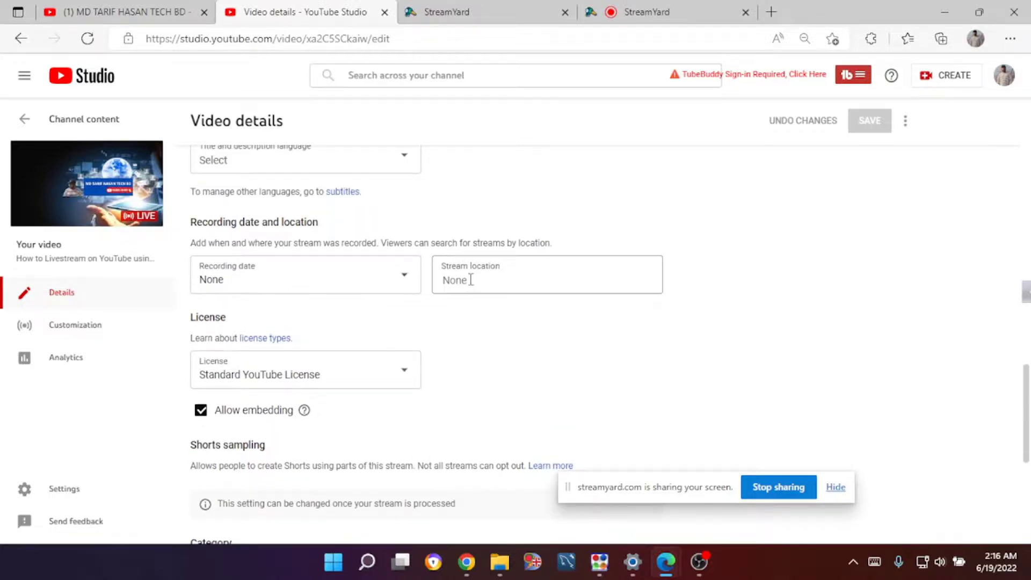
{"action": "scroll", "coordinate": [446, 333], "scroll_direction": "up", "scroll_amount": 2}
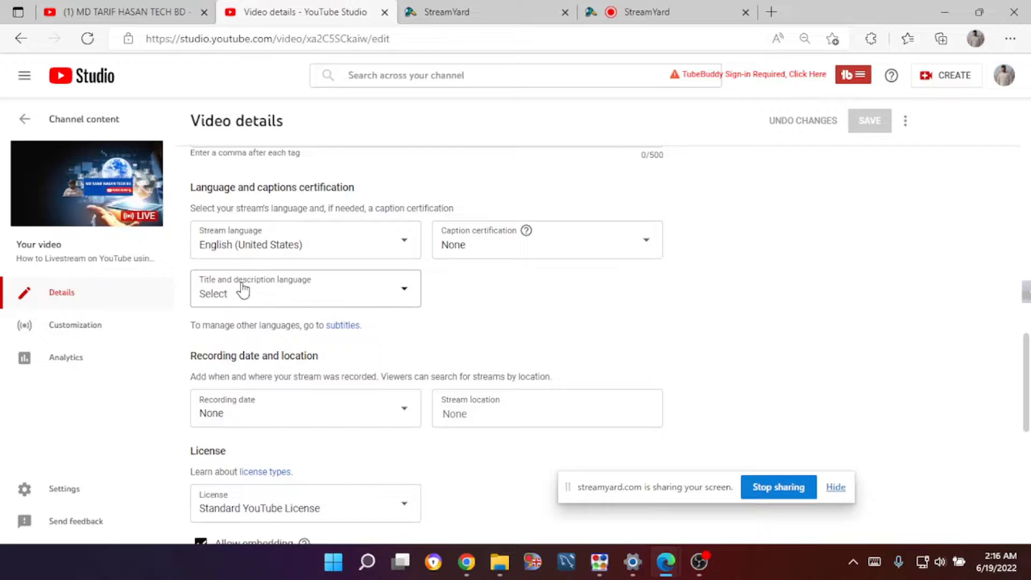
{"action": "scroll", "coordinate": [465, 331], "scroll_direction": "up", "scroll_amount": 3}
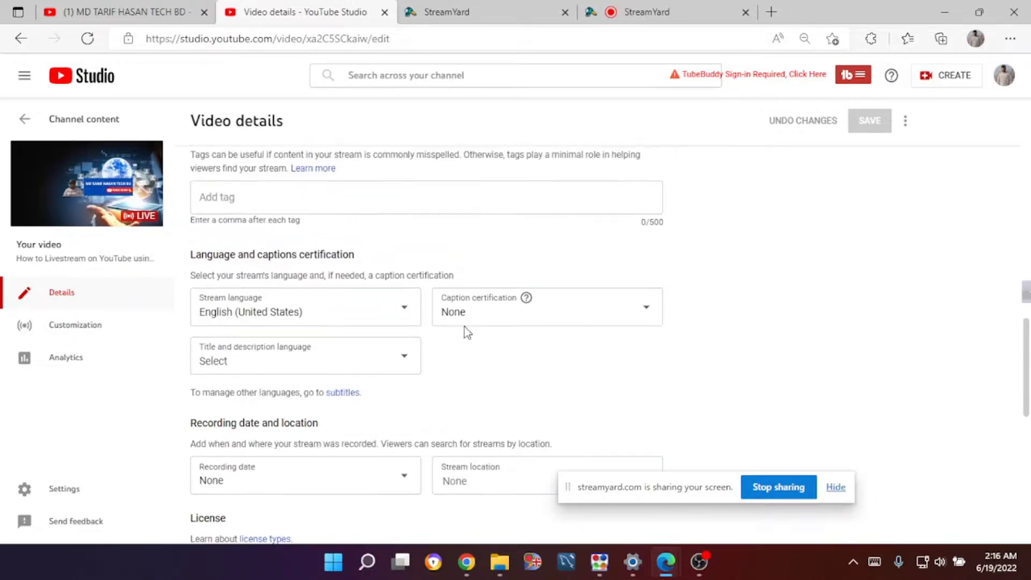
{"action": "scroll", "coordinate": [206, 325], "scroll_direction": "up", "scroll_amount": 9}
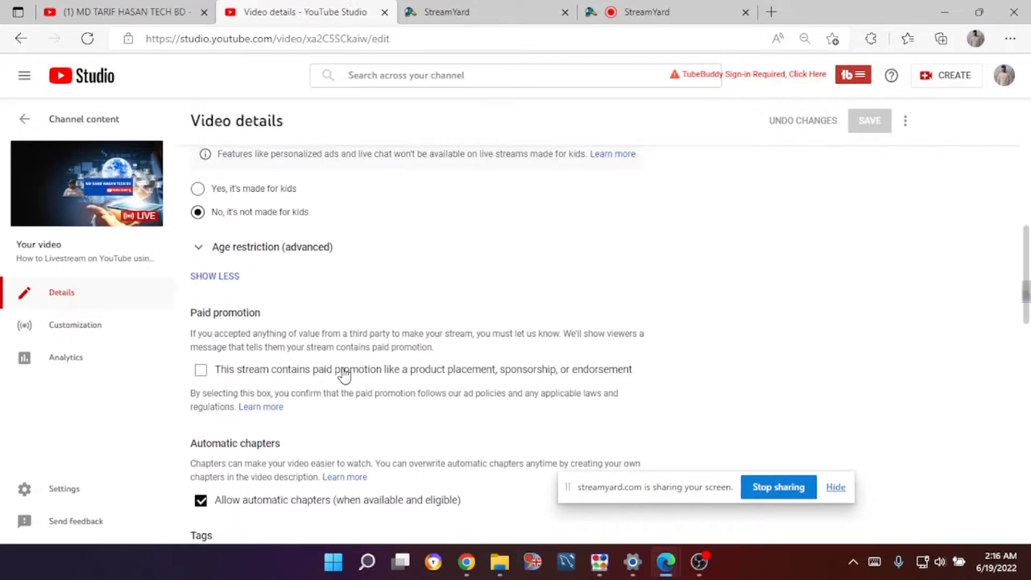
{"action": "scroll", "coordinate": [298, 391], "scroll_direction": "up", "scroll_amount": 5}
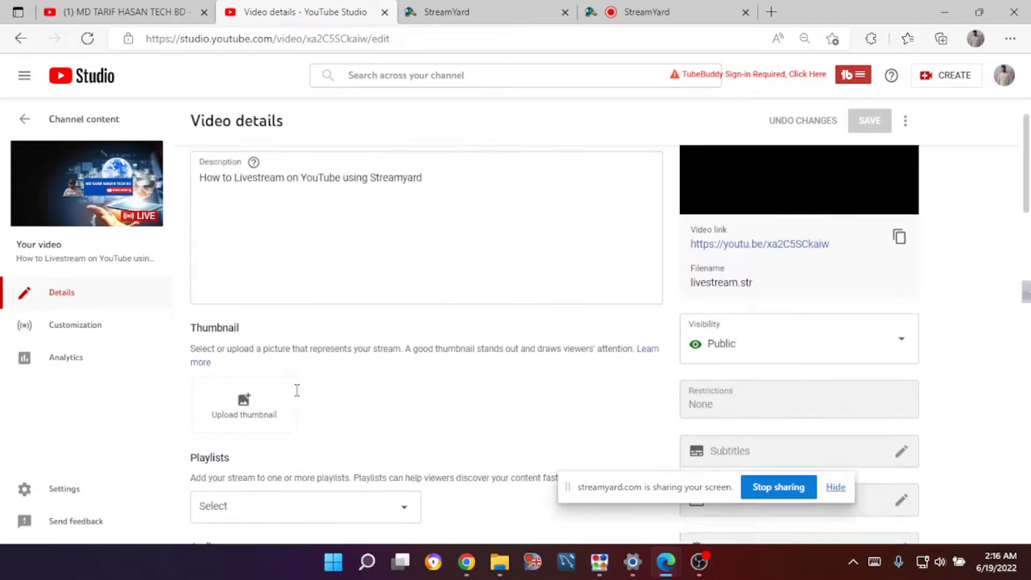
Upload "ঈদ মোবারক (15).png" from the Downloads folder as the stream's thumbnail and save the video details
{"action": "scroll", "coordinate": [295, 394], "scroll_direction": "down", "scroll_amount": 2}
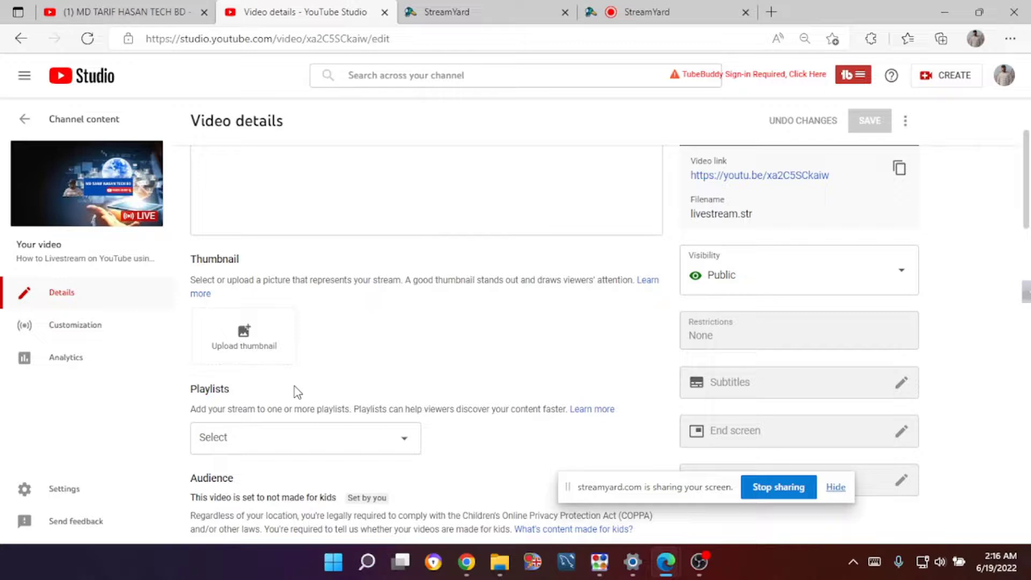
{"action": "left_click", "coordinate": [247, 361]}
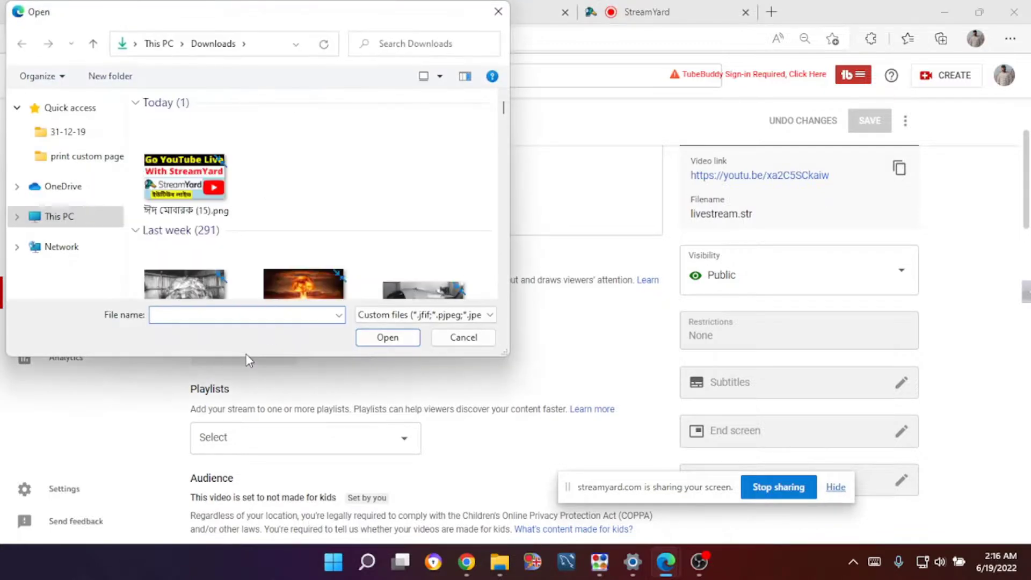
{"action": "left_click", "coordinate": [498, 12]}
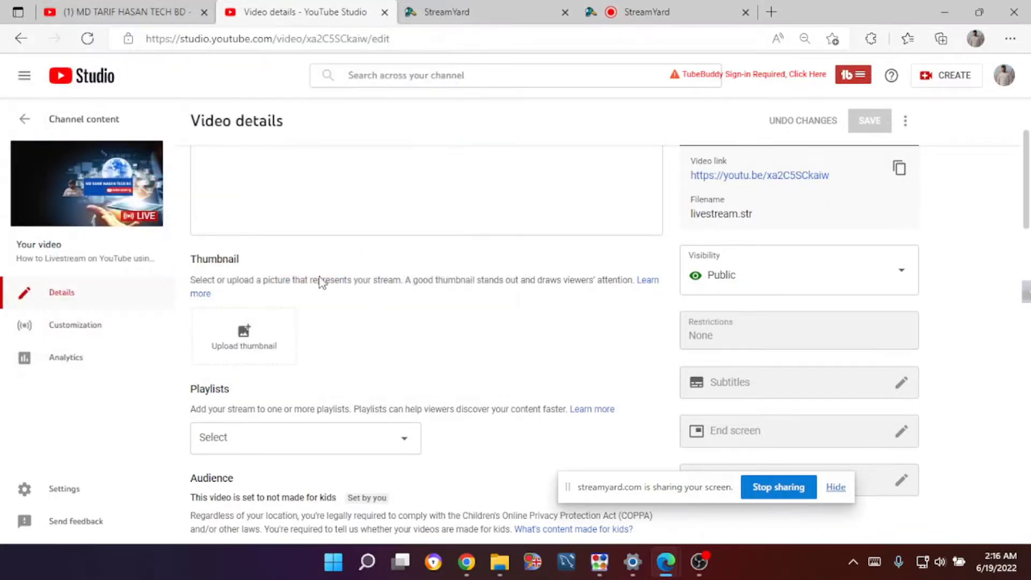
{"action": "left_click", "coordinate": [248, 347]}
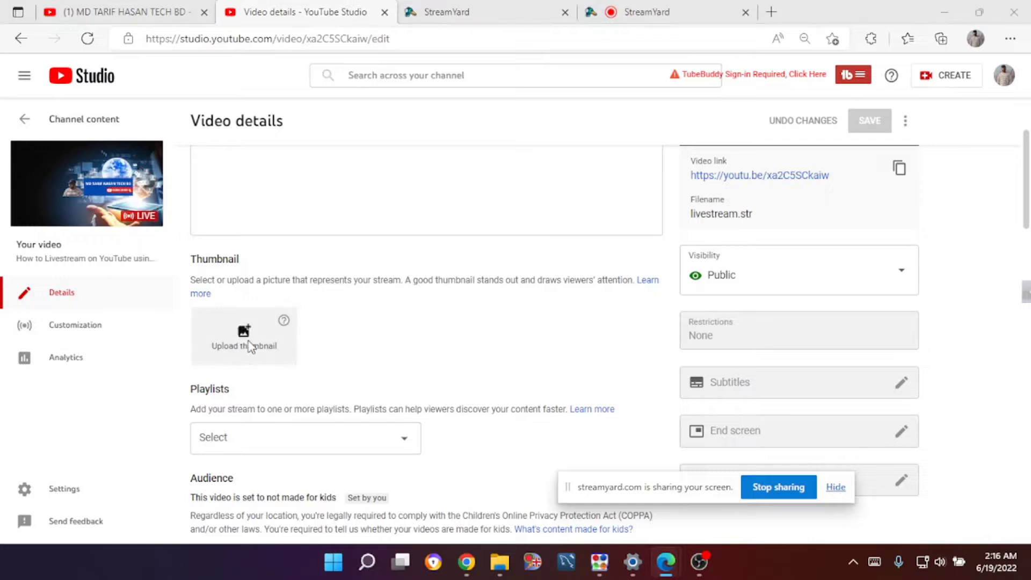
{"action": "left_click", "coordinate": [187, 185]}
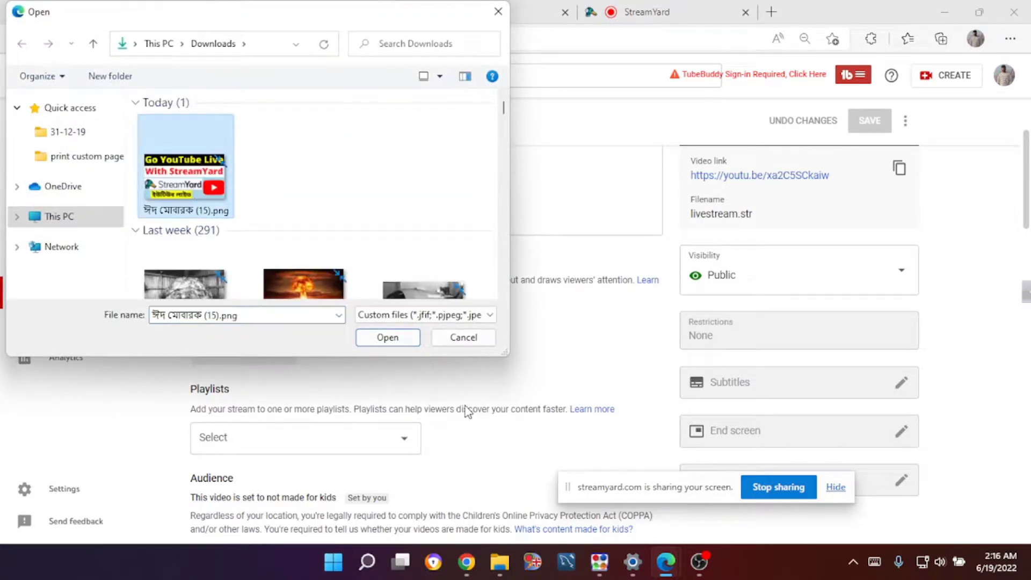
{"action": "left_click", "coordinate": [400, 339]}
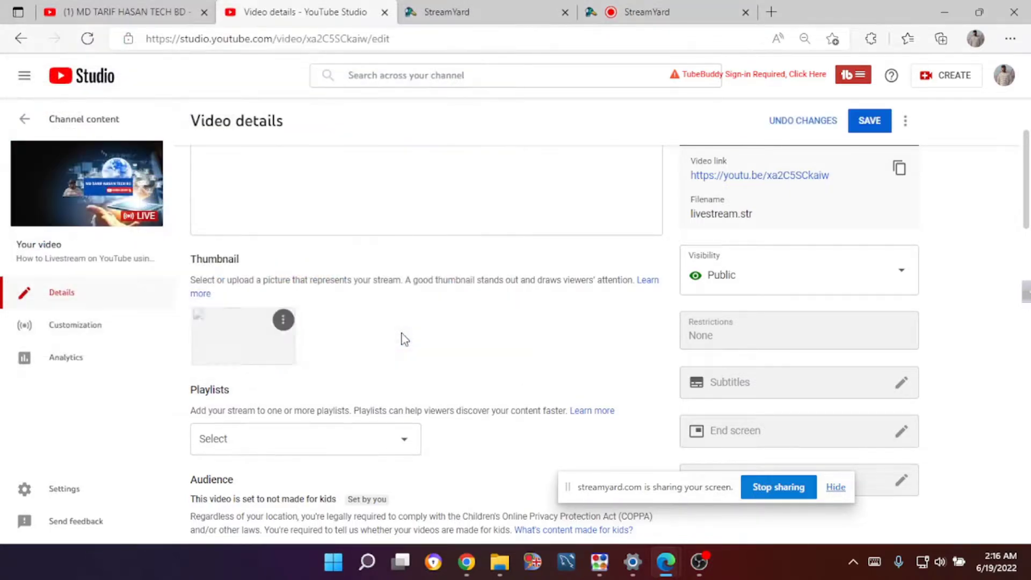
{"action": "left_click", "coordinate": [868, 121]}
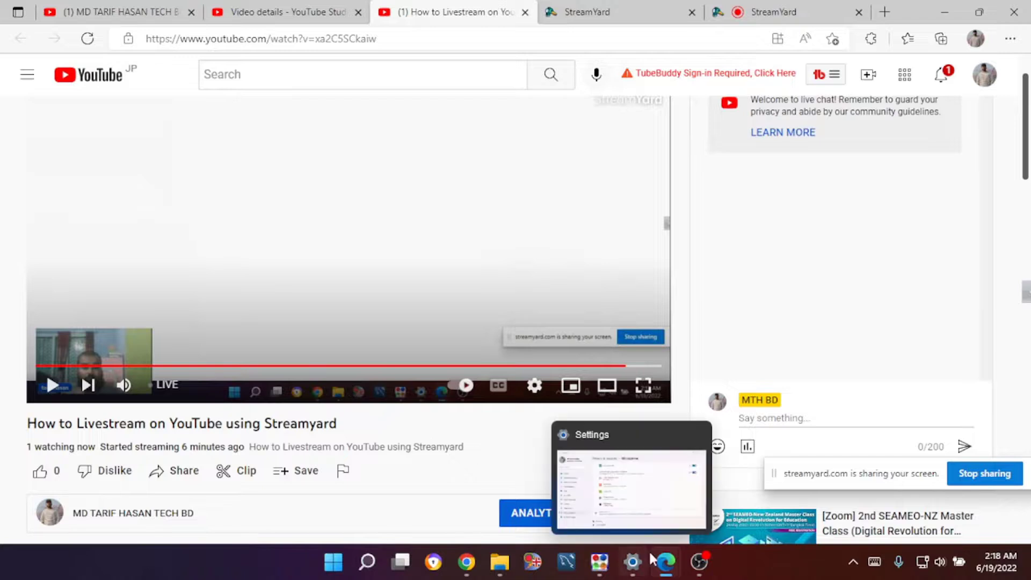
Return to the StreamYard studio, end the live broadcast, and dismiss the feedback dialog without rating it
{"action": "left_click", "coordinate": [666, 562]}
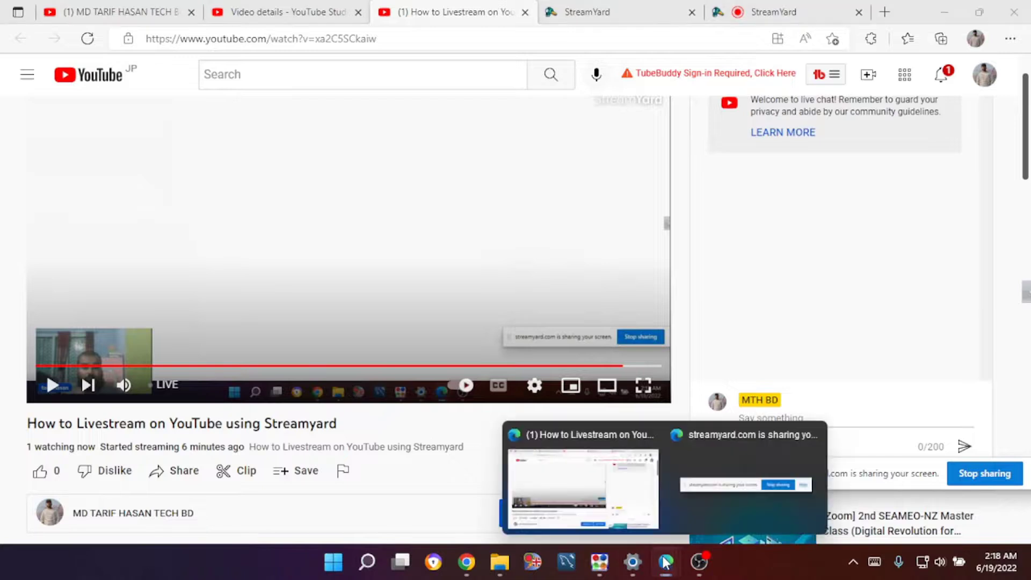
{"action": "left_click", "coordinate": [618, 504]}
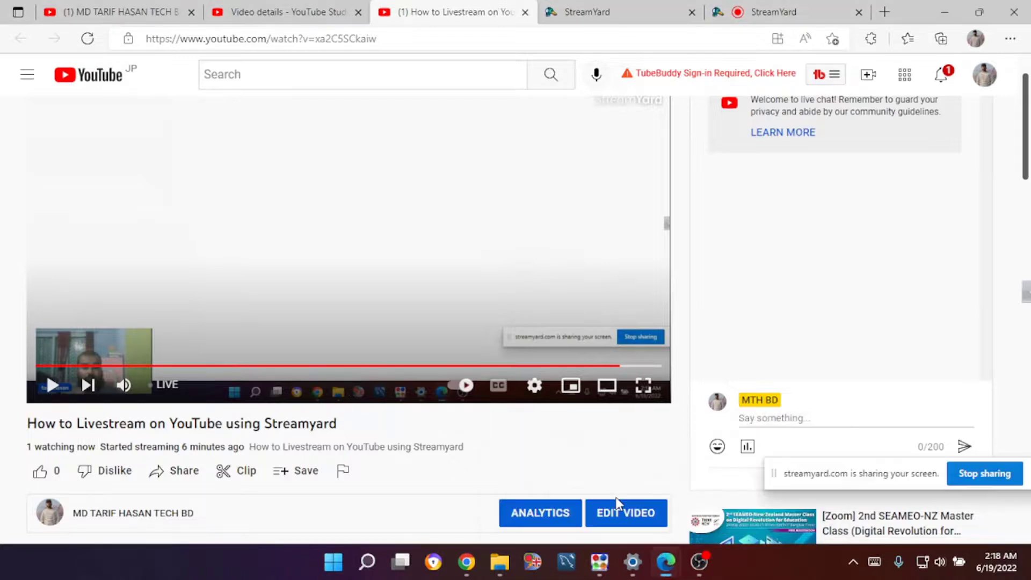
{"action": "left_click", "coordinate": [546, 19]}
{"action": "left_click", "coordinate": [774, 12]}
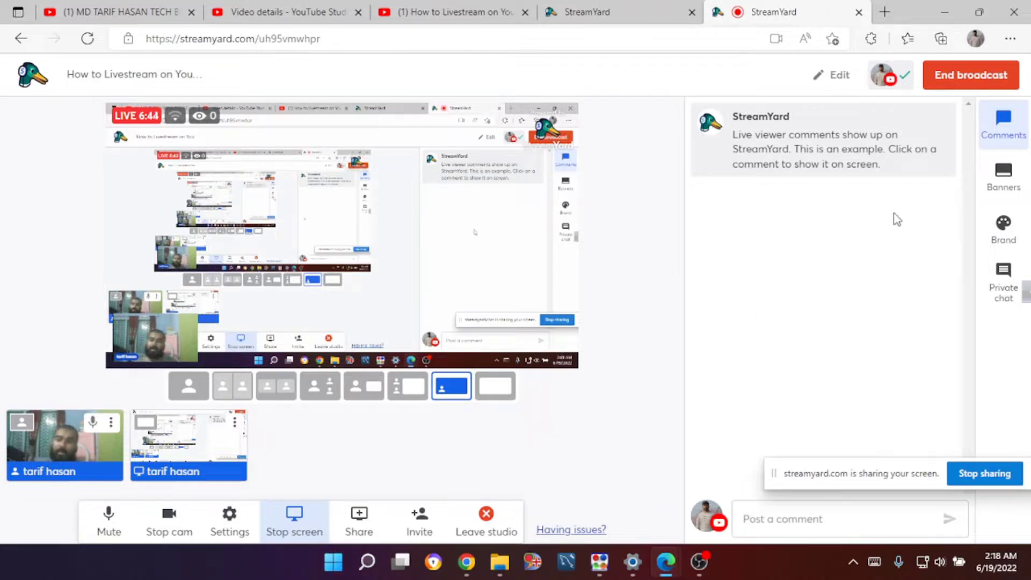
{"action": "left_click", "coordinate": [964, 78]}
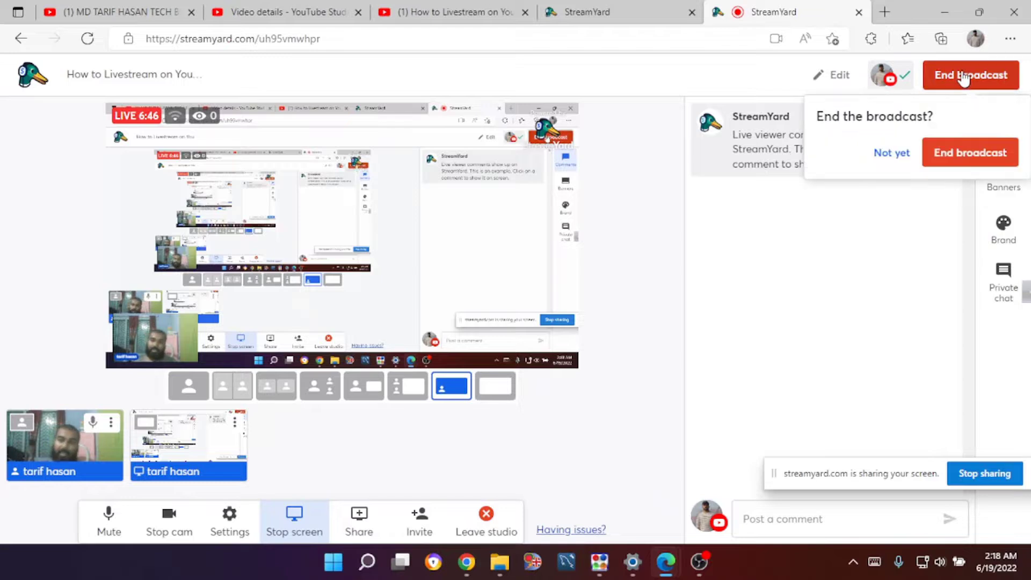
{"action": "left_click", "coordinate": [975, 157]}
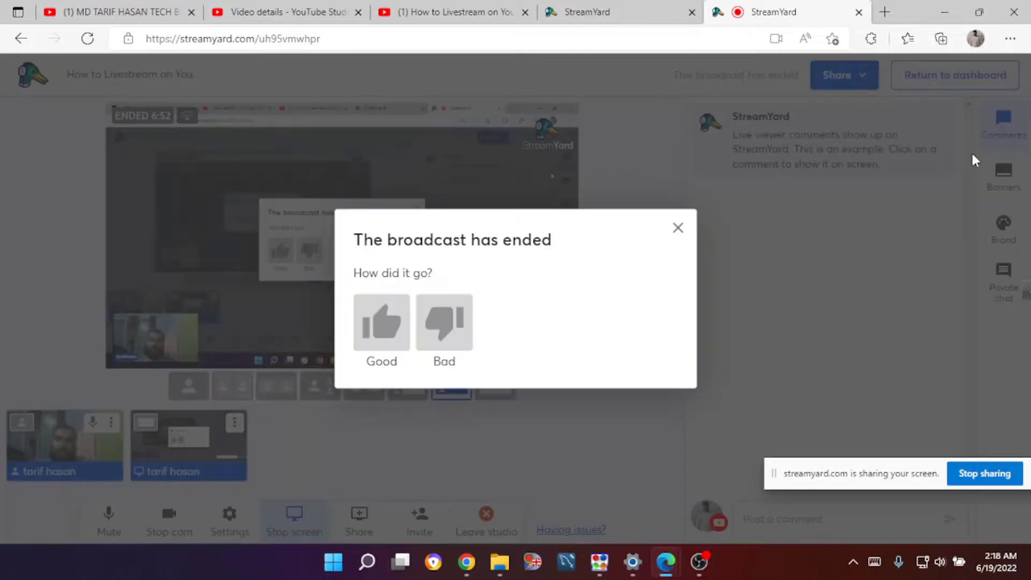
{"action": "left_click", "coordinate": [679, 228]}
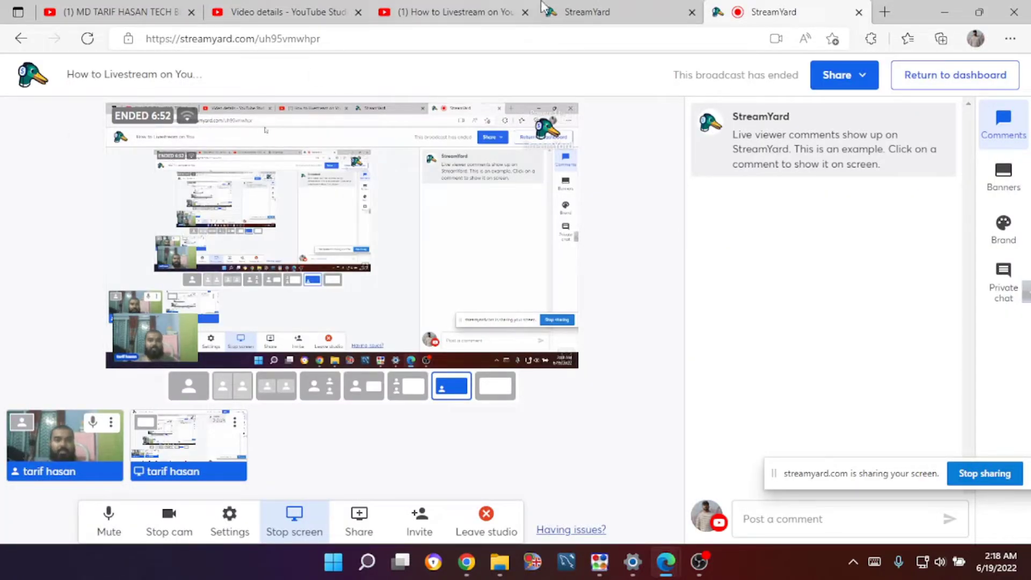
Check the YouTube channel's uploads for the ended stream and its new thumbnail, and return to the StreamYard studio
{"action": "left_click", "coordinate": [419, 6]}
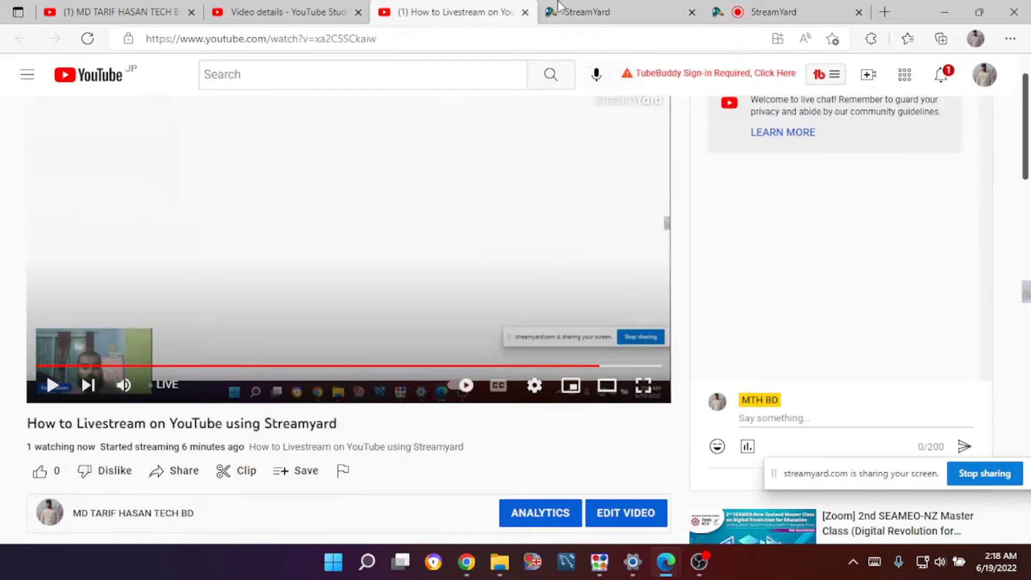
{"action": "left_click", "coordinate": [83, 6]}
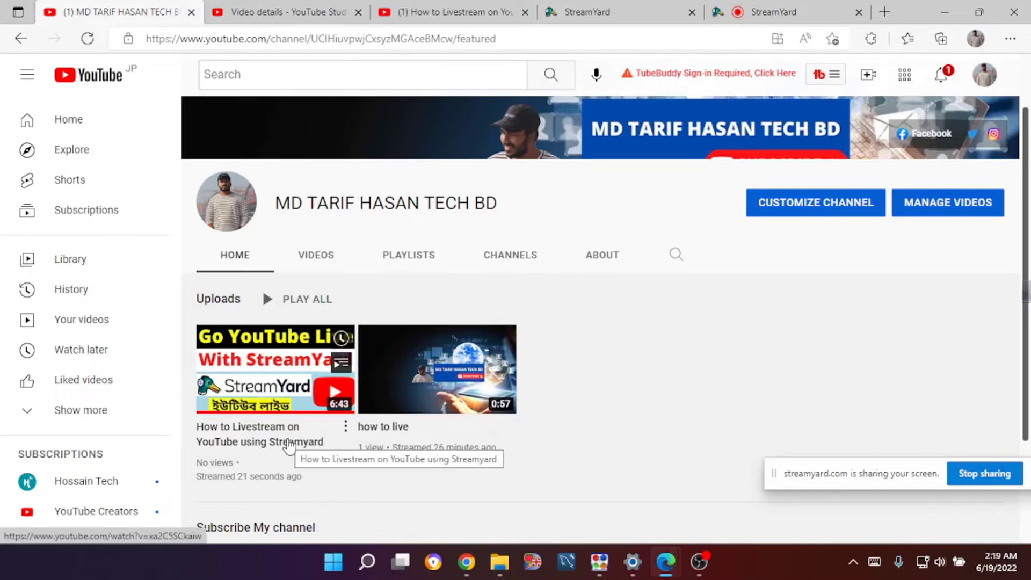
{"action": "left_click", "coordinate": [774, 13]}
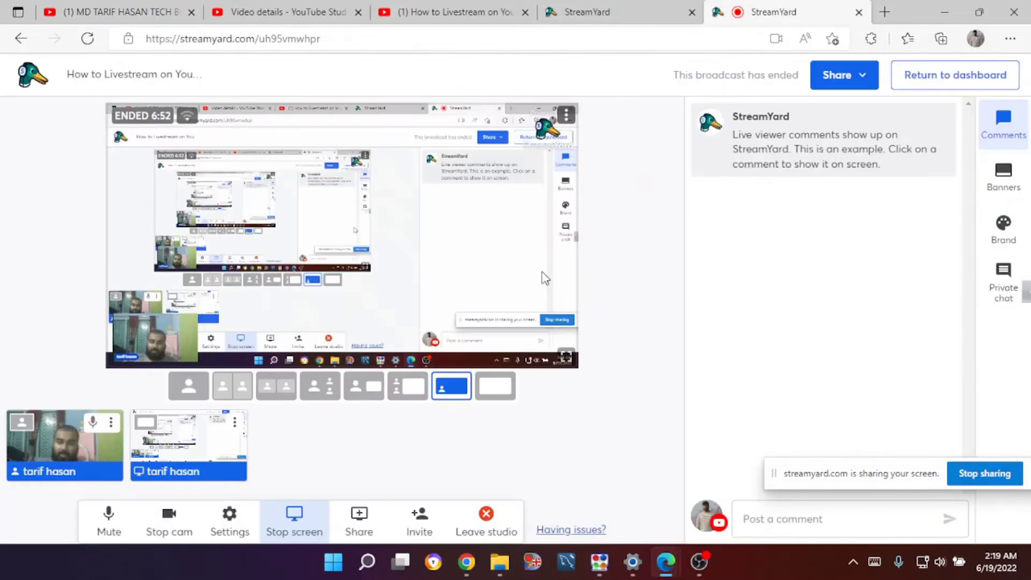